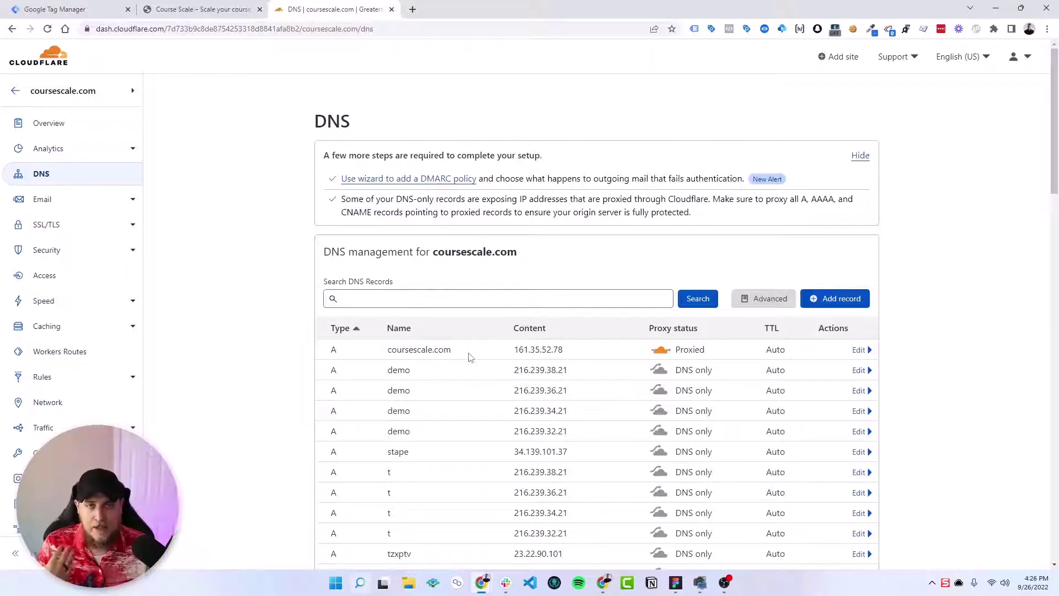
{"action": "left_click_drag", "start_coordinate": [512, 349], "coordinate": [589, 356]}
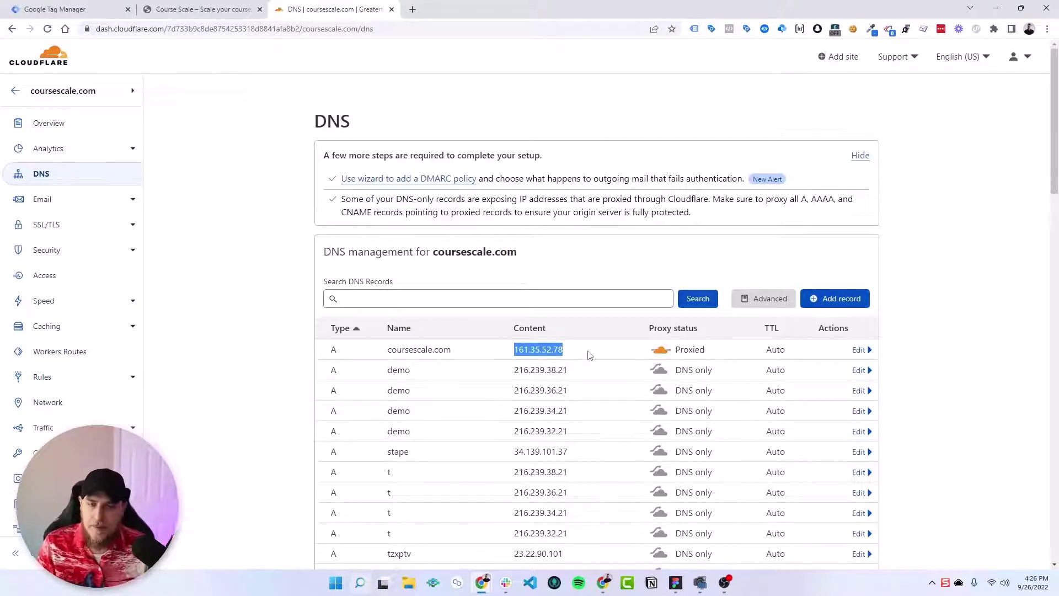
{"action": "left_click", "coordinate": [589, 355]}
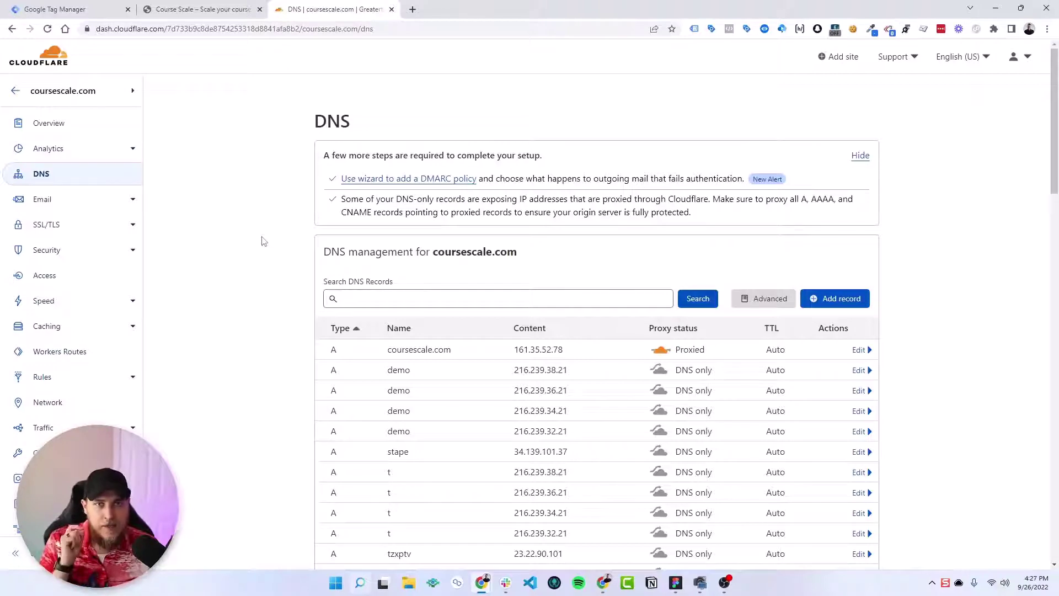
Inspect the coursescale.com shop page and search its elements for gtm.js, going to the second match in the head
{"action": "left_click", "coordinate": [233, 11]}
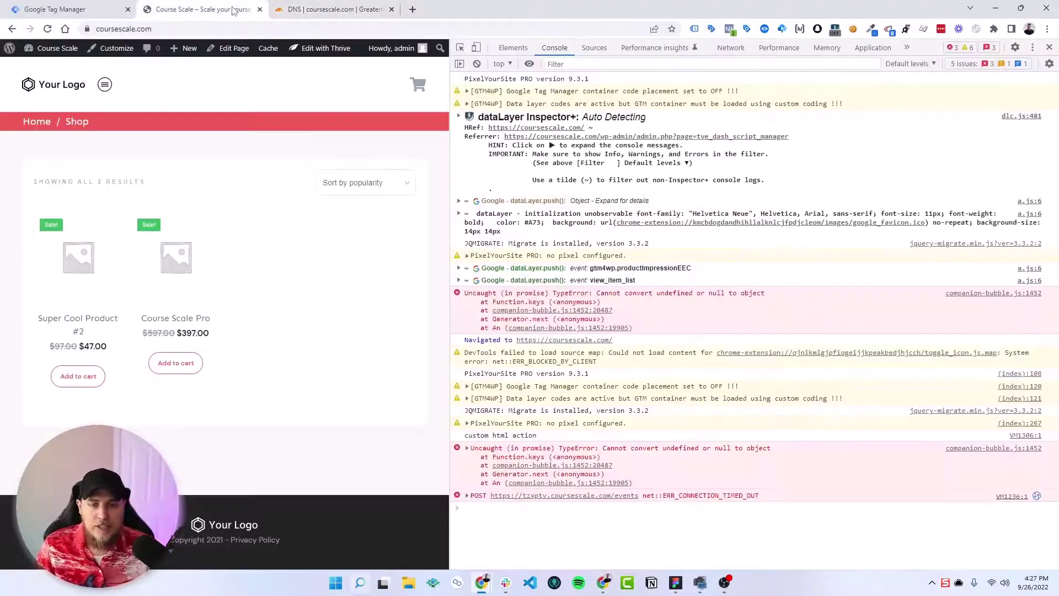
{"action": "left_click", "coordinate": [516, 50]}
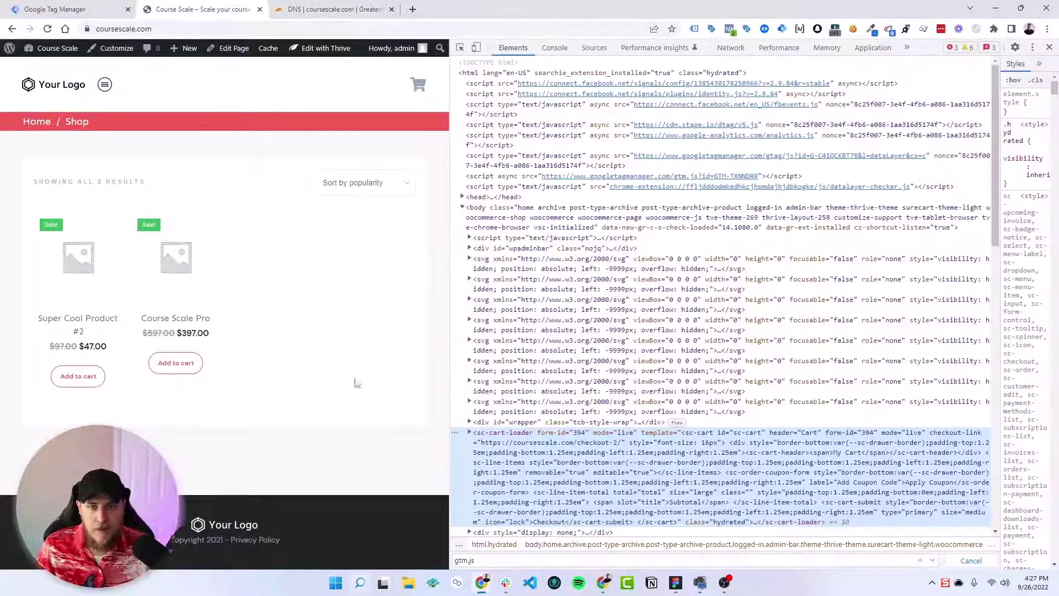
{"action": "right_click", "coordinate": [347, 313]}
{"action": "left_click", "coordinate": [381, 526]}
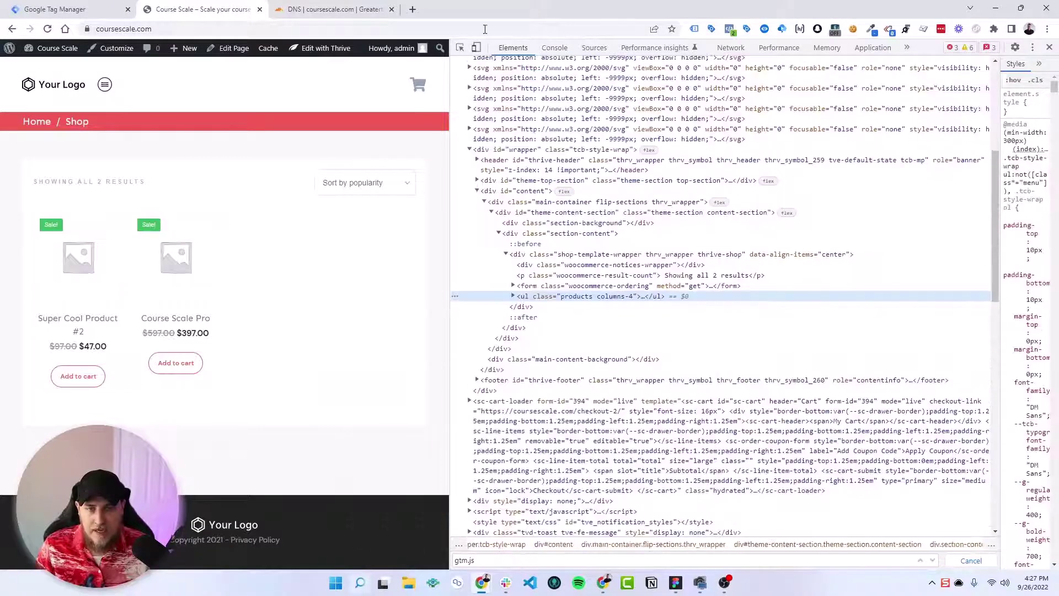
{"action": "key", "text": "ctrl+f"}
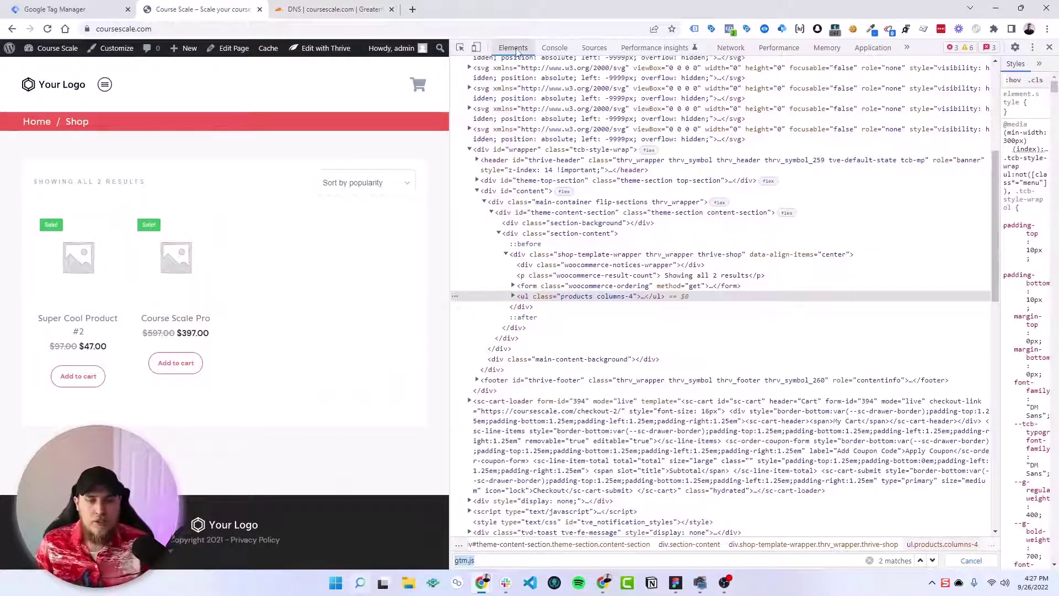
{"action": "type", "text": "gtm."}
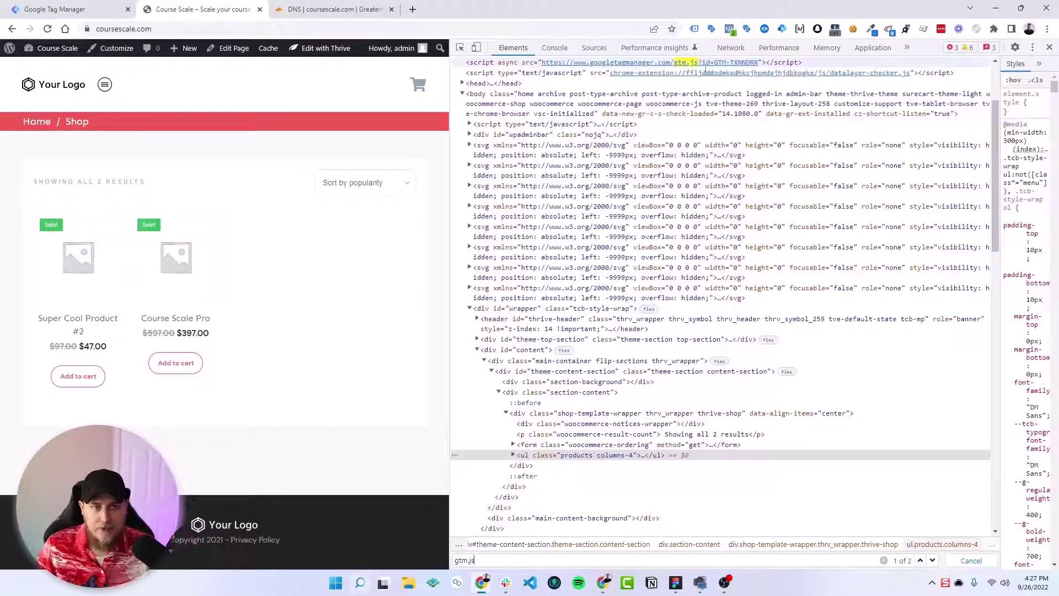
{"action": "left_click", "coordinate": [933, 559]}
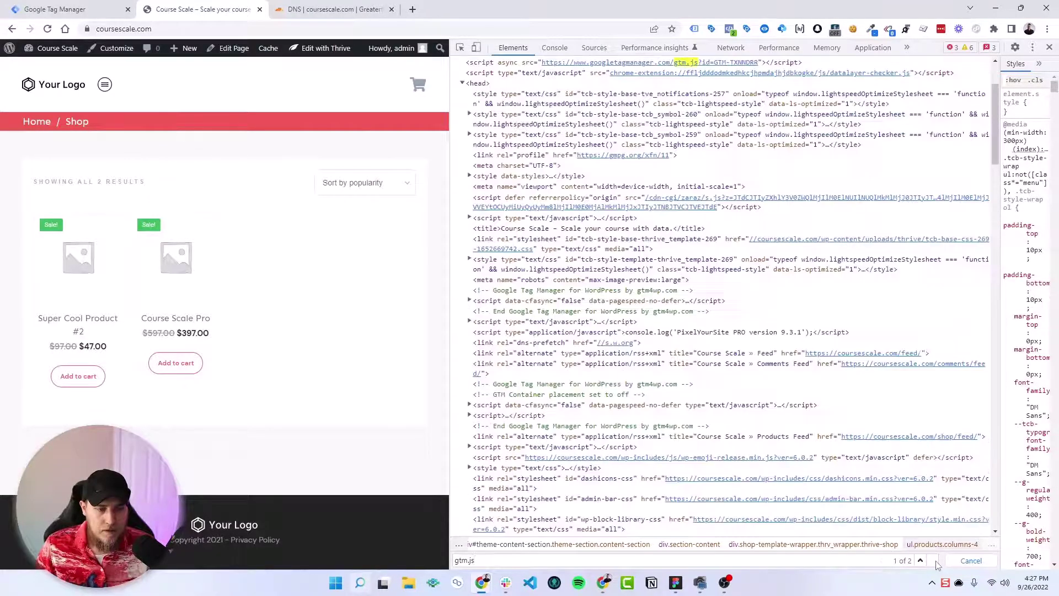
{"action": "left_click", "coordinate": [552, 527]}
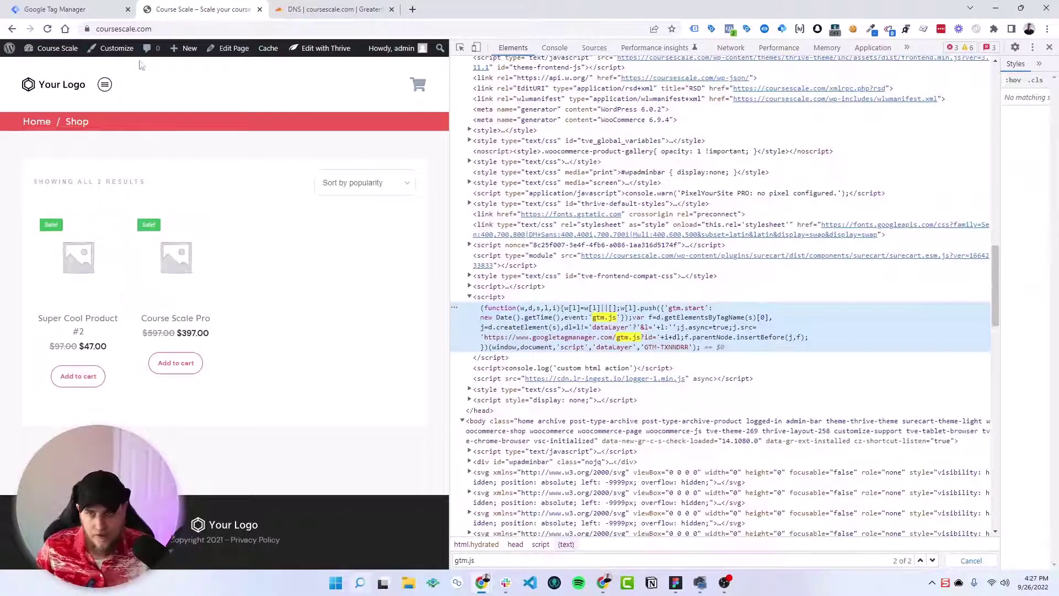
Open the install code of the WEB - coursescale.com container in Google Tag Manager and select the head snippet
{"action": "left_click", "coordinate": [91, 12]}
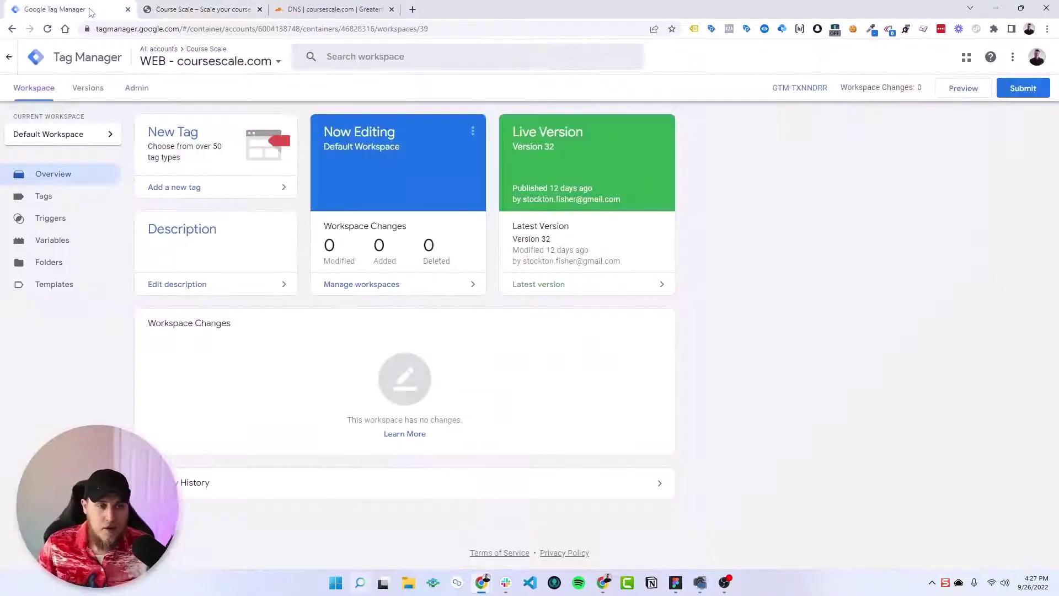
{"action": "left_click", "coordinate": [798, 88]}
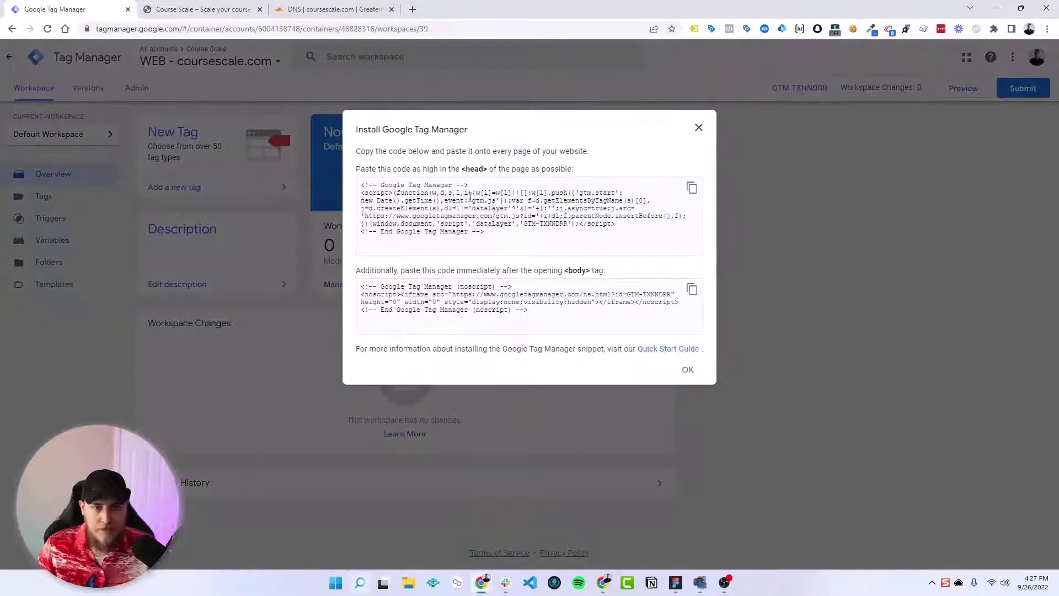
{"action": "left_click", "coordinate": [528, 237]}
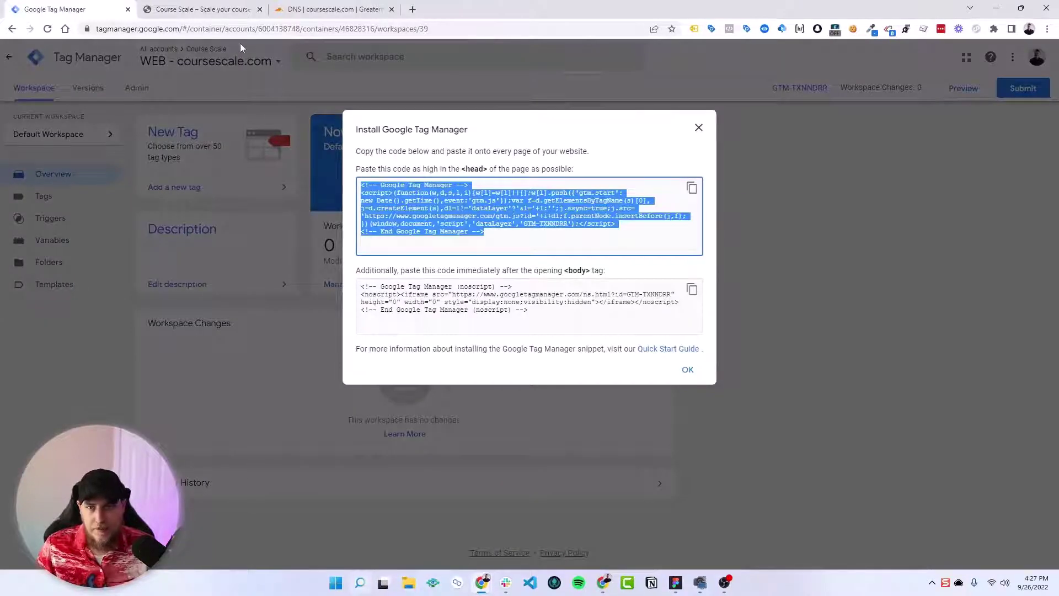
Reload the coursescale.com shop page and return to the gtm.js search in its elements
{"action": "left_click", "coordinate": [233, 12]}
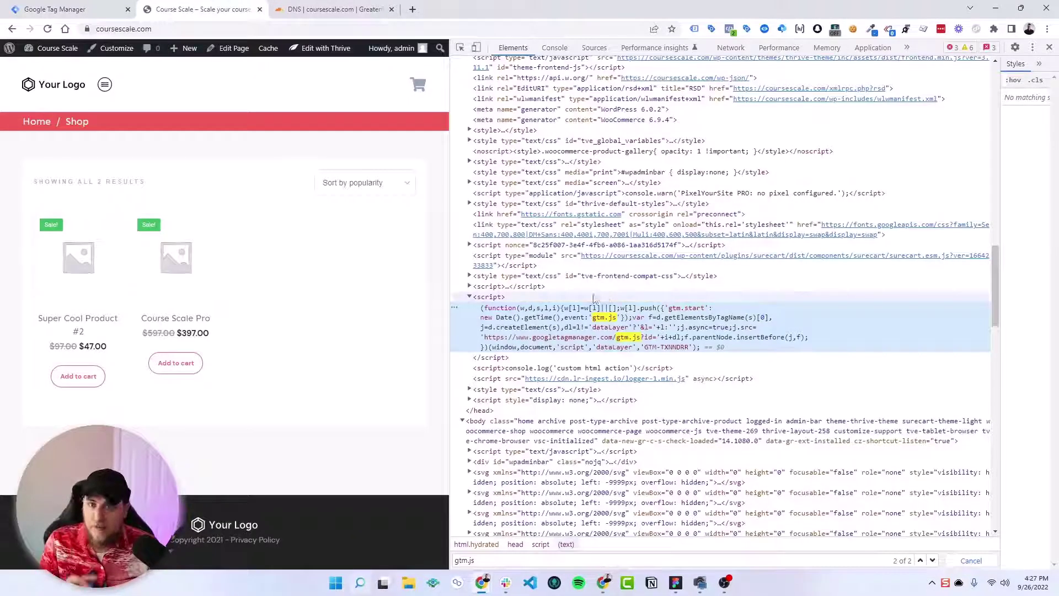
{"action": "key", "text": "ctrl+r"}
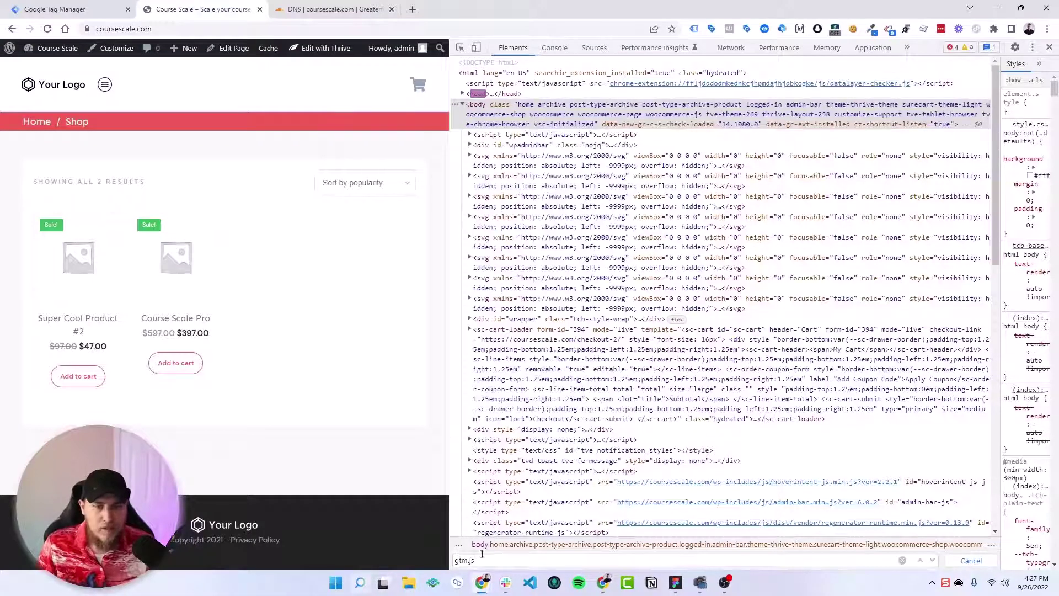
{"action": "key", "text": "ctrl+f"}
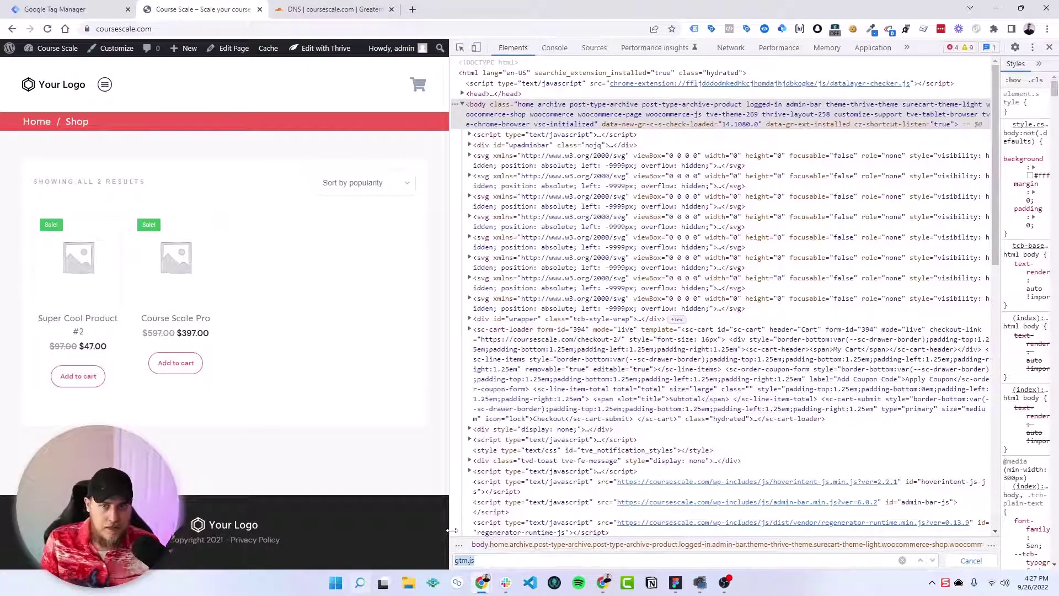
Copy the head snippet from Google Tag Manager and open Zaraz for coursescale.com in Cloudflare
{"action": "left_click", "coordinate": [105, 15]}
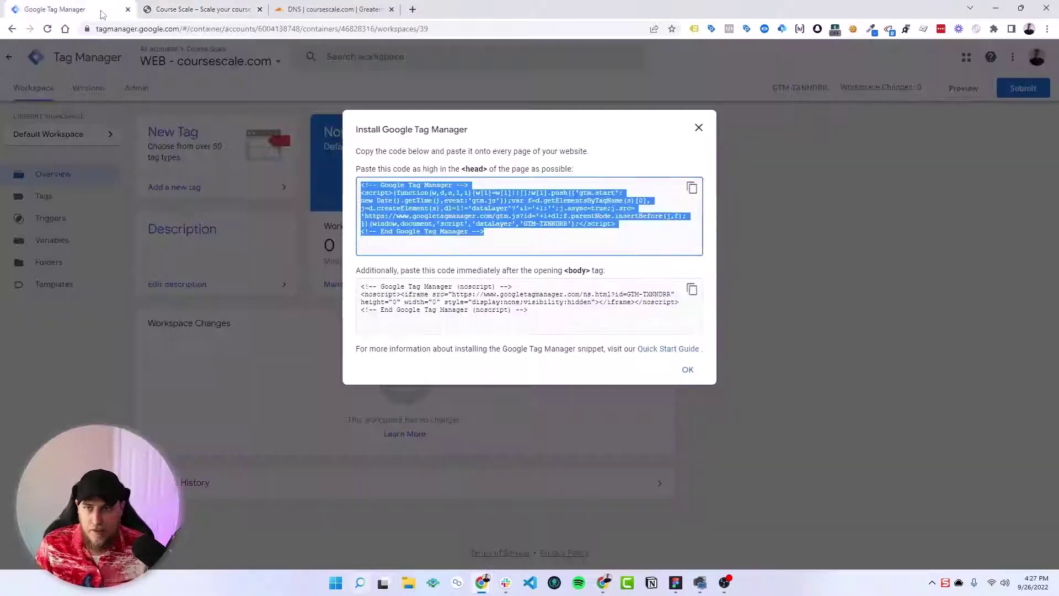
{"action": "left_click", "coordinate": [691, 189]}
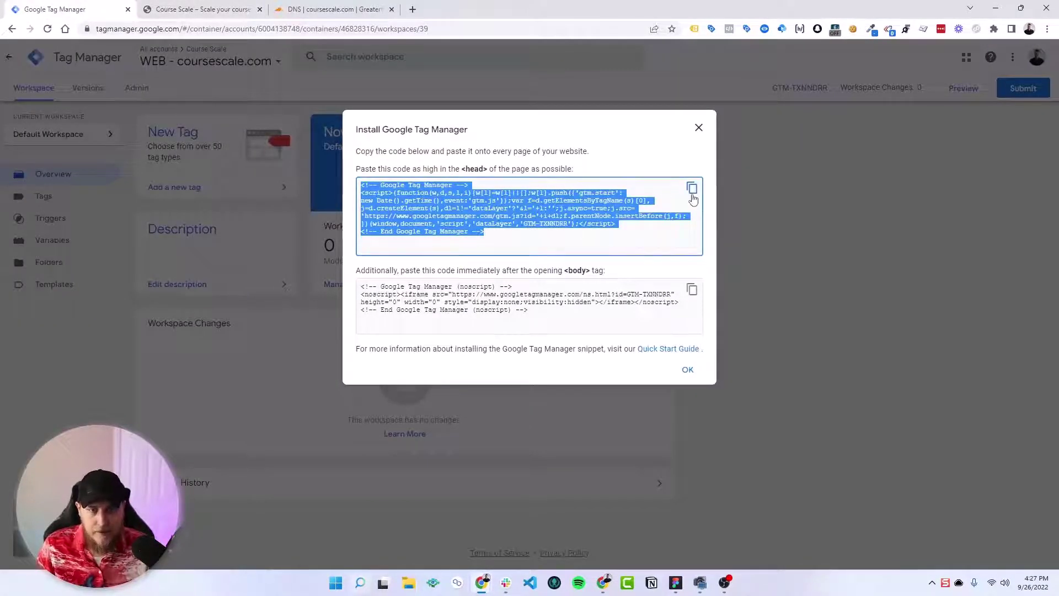
{"action": "left_click", "coordinate": [331, 9]}
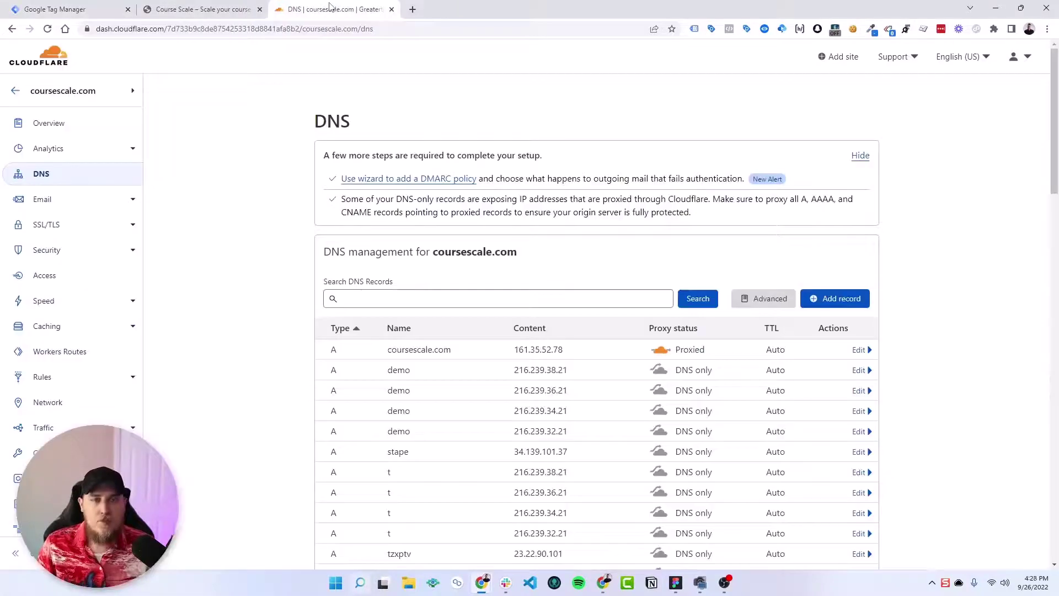
{"action": "scroll", "coordinate": [94, 207], "scroll_direction": "down", "scroll_amount": 1}
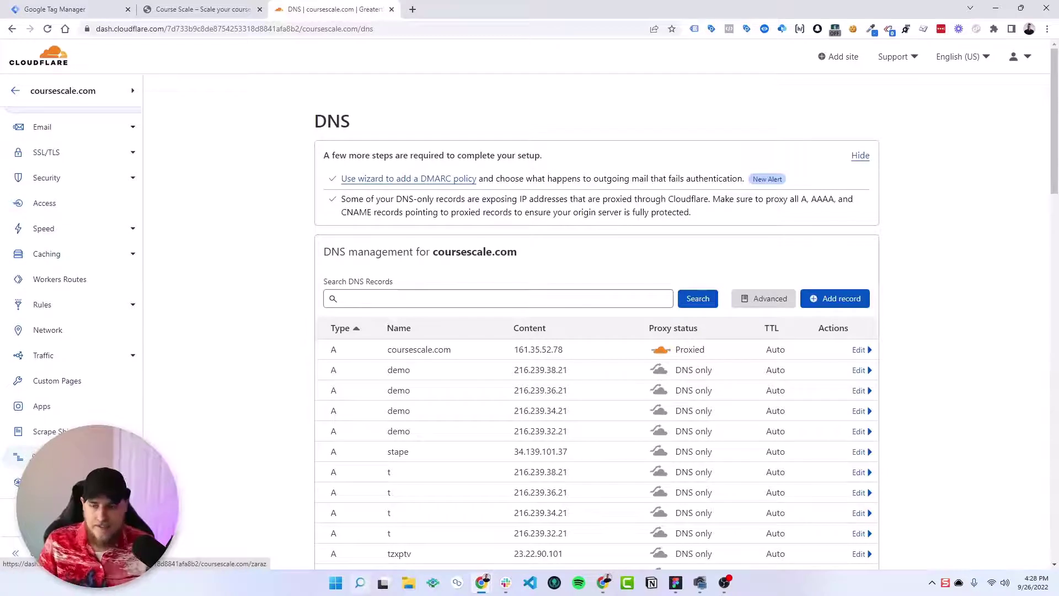
{"action": "left_click", "coordinate": [41, 457]}
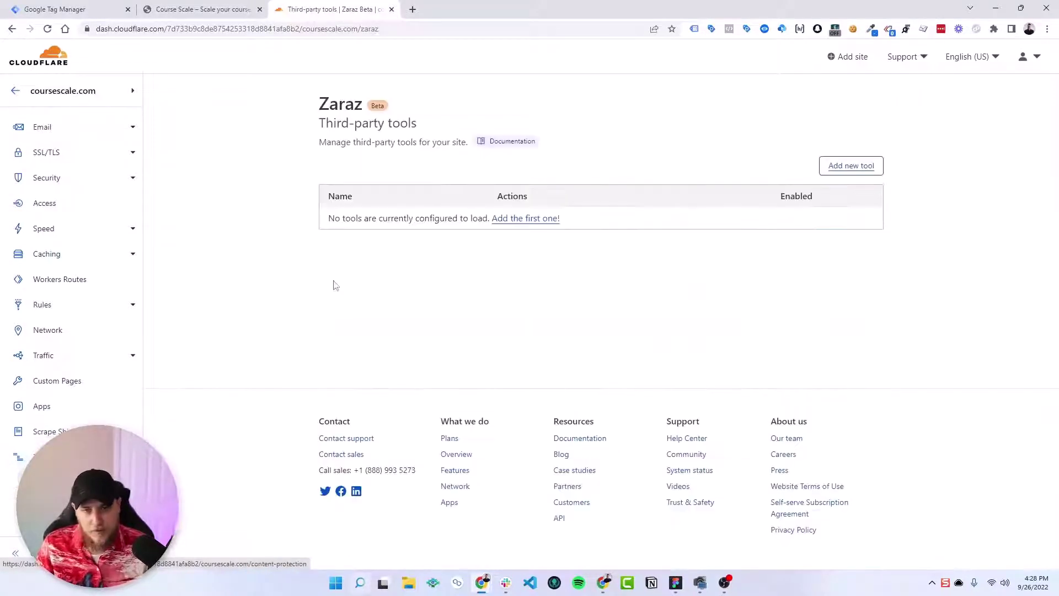
Add the Custom HTML tool from the Zaraz catalog without any extra settings
{"action": "left_click", "coordinate": [853, 174]}
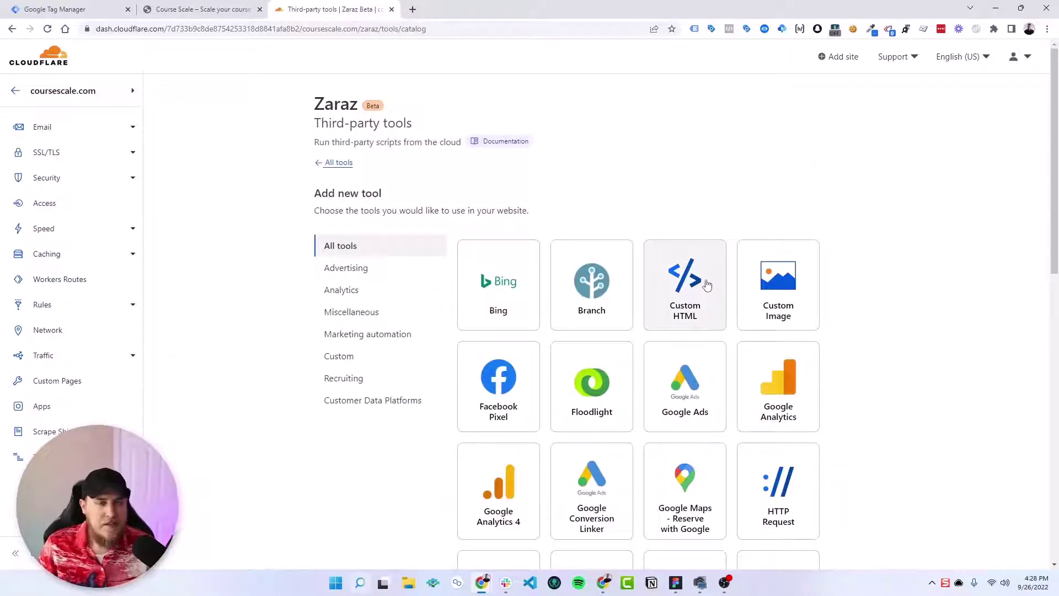
{"action": "scroll", "coordinate": [706, 292], "scroll_direction": "down", "scroll_amount": 10}
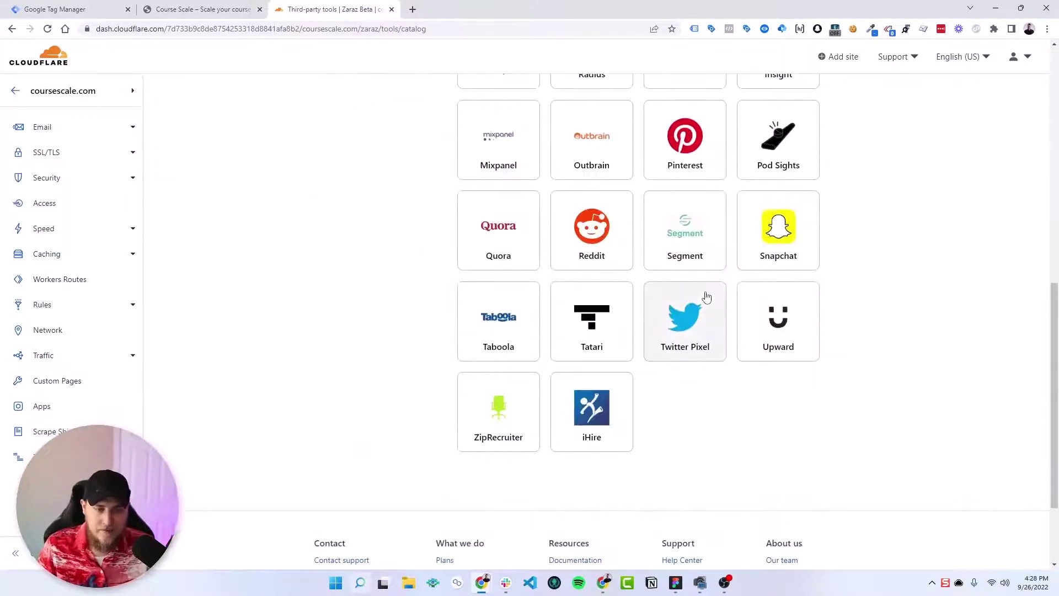
{"action": "scroll", "coordinate": [706, 296], "scroll_direction": "up", "scroll_amount": 10}
{"action": "scroll", "coordinate": [689, 293], "scroll_direction": "down", "scroll_amount": 10}
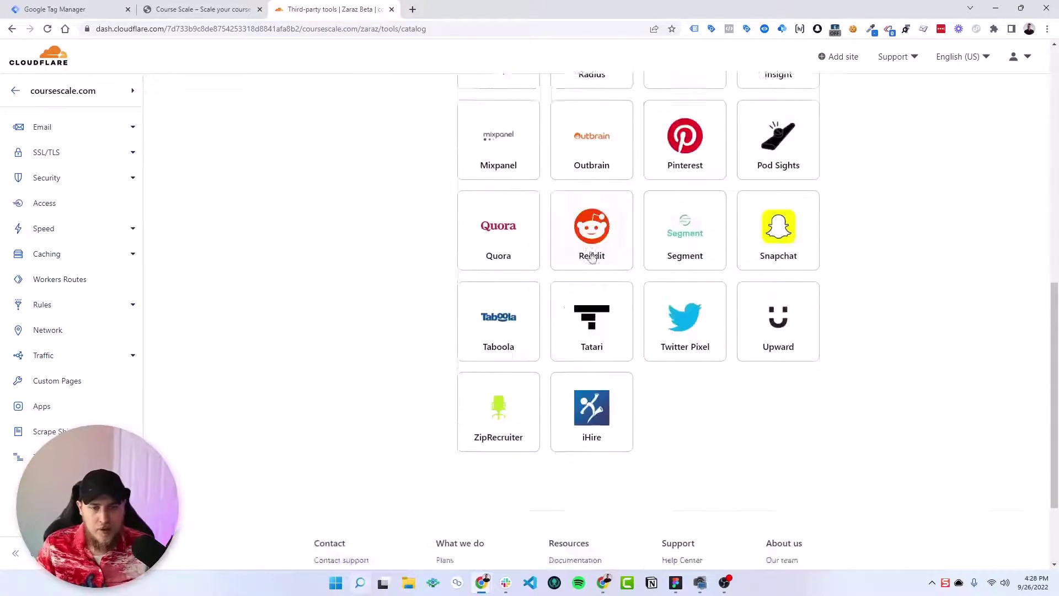
{"action": "scroll", "coordinate": [569, 330], "scroll_direction": "up", "scroll_amount": 7}
{"action": "scroll", "coordinate": [568, 330], "scroll_direction": "up", "scroll_amount": 3}
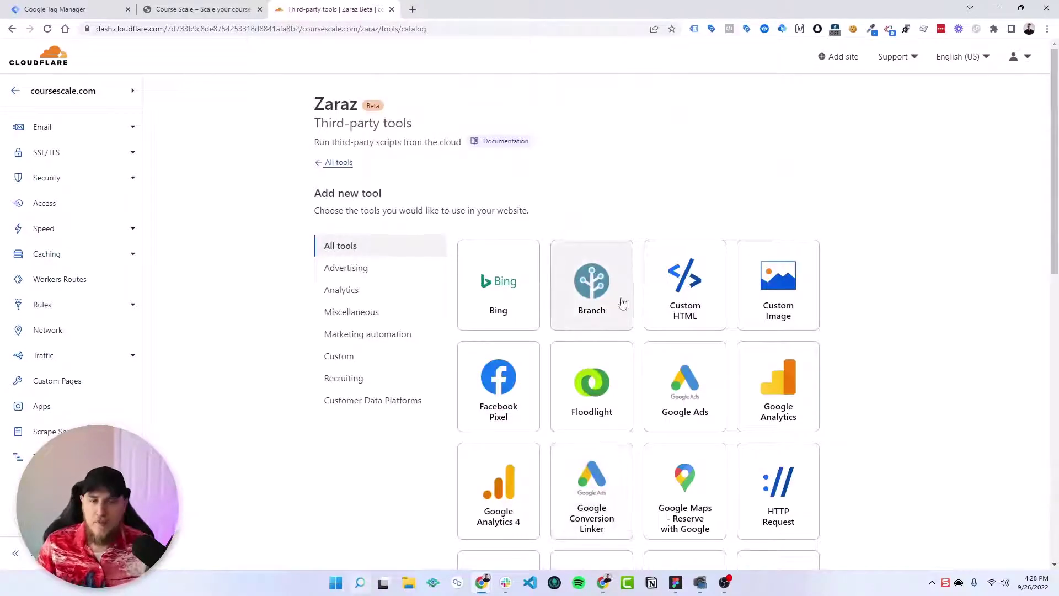
{"action": "left_click", "coordinate": [704, 282]}
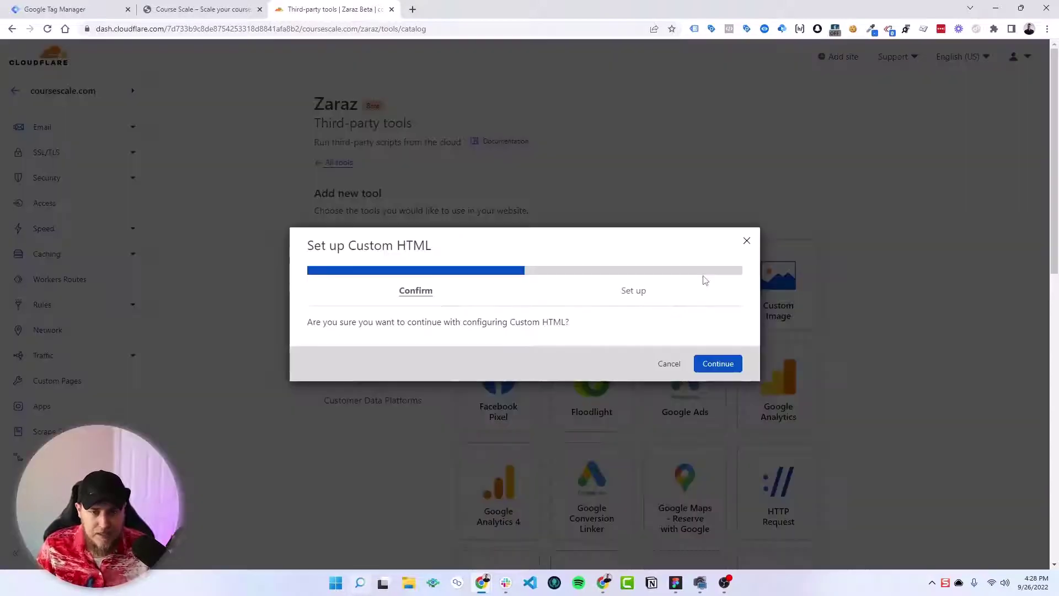
{"action": "left_click", "coordinate": [718, 365]}
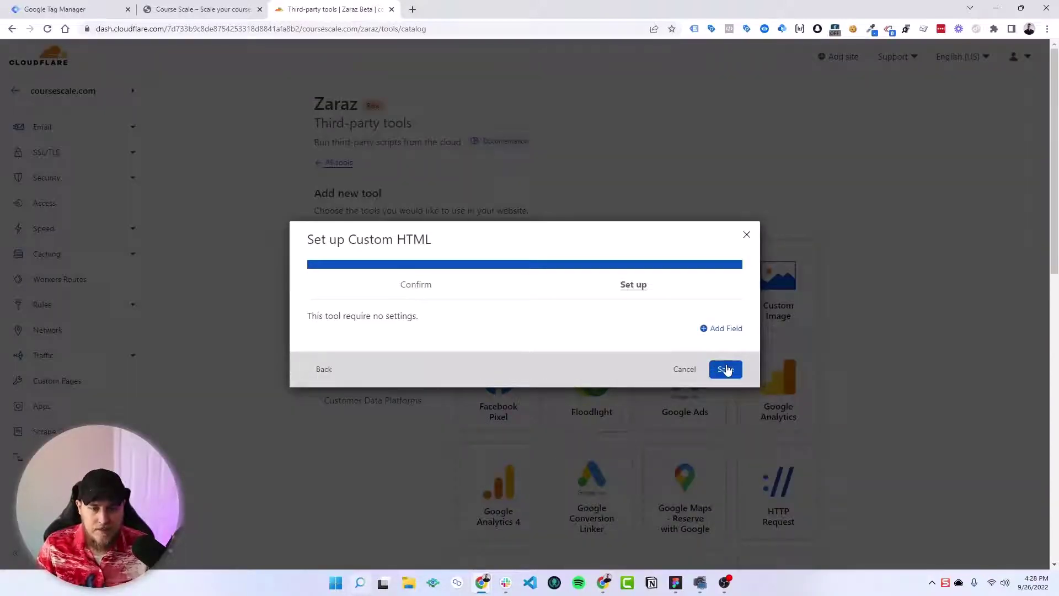
{"action": "left_click", "coordinate": [726, 369]}
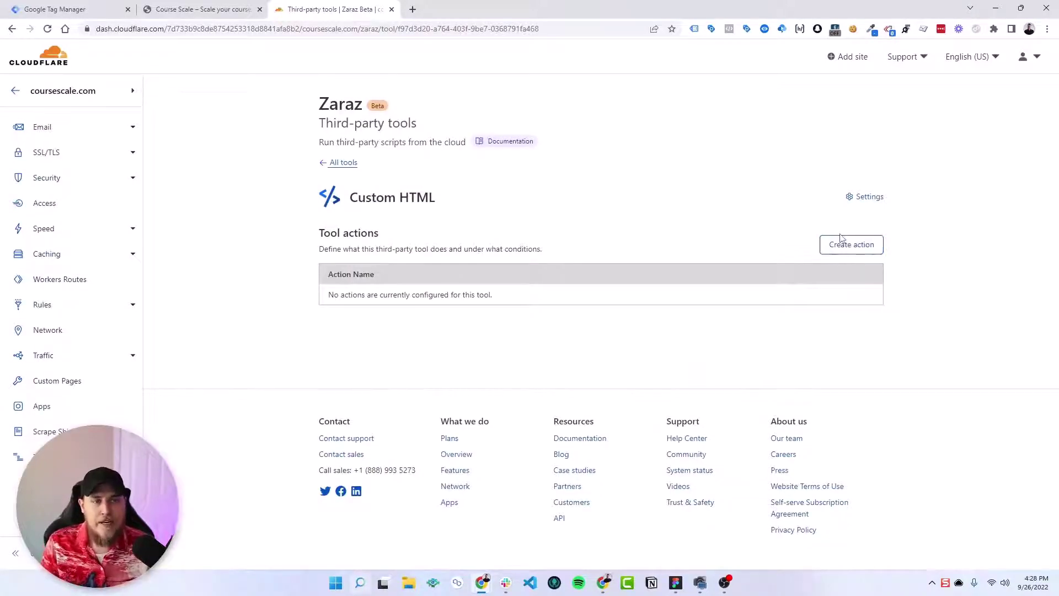
Create an action named GTM - Coursescale for the Custom HTML tool with Pageview as its firing trigger
{"action": "left_click", "coordinate": [848, 249]}
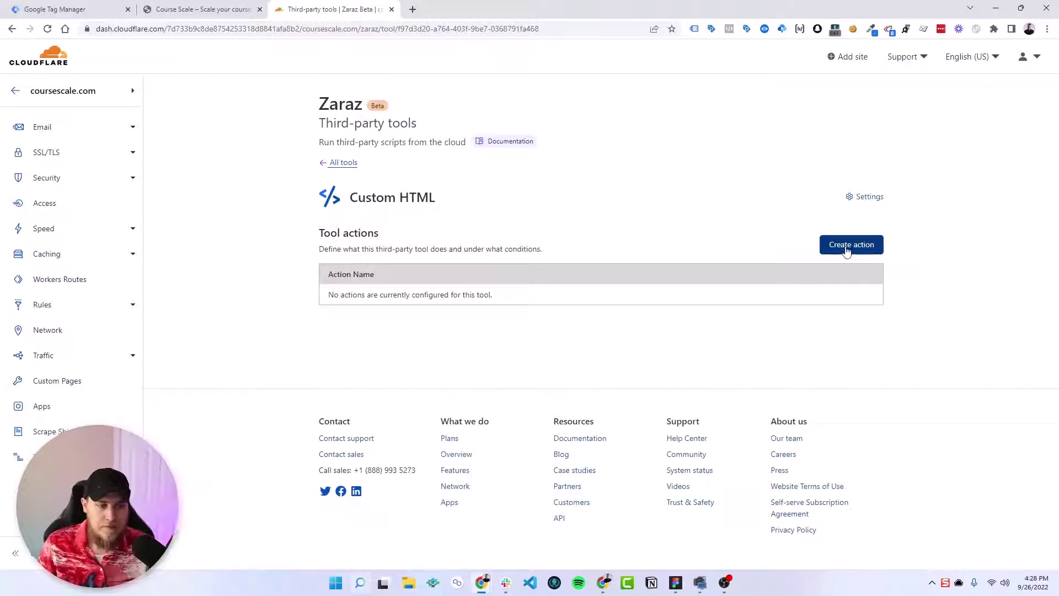
{"action": "left_click", "coordinate": [847, 251]}
{"action": "left_click", "coordinate": [492, 272]}
{"action": "key", "text": "ctrl+v"}
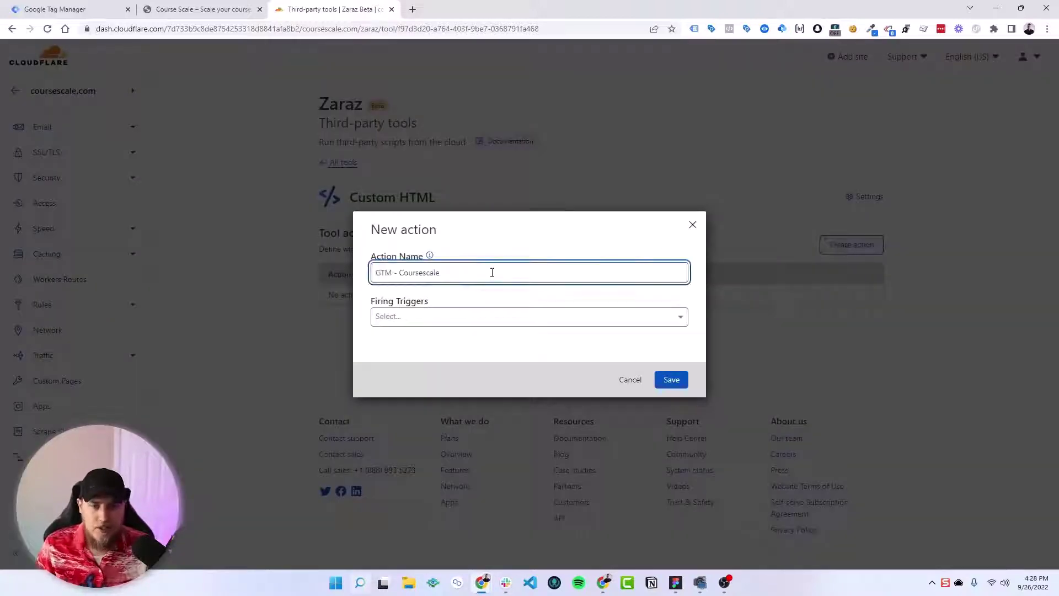
{"action": "left_click", "coordinate": [440, 317]}
{"action": "left_click", "coordinate": [417, 345]}
{"action": "left_click", "coordinate": [393, 320]}
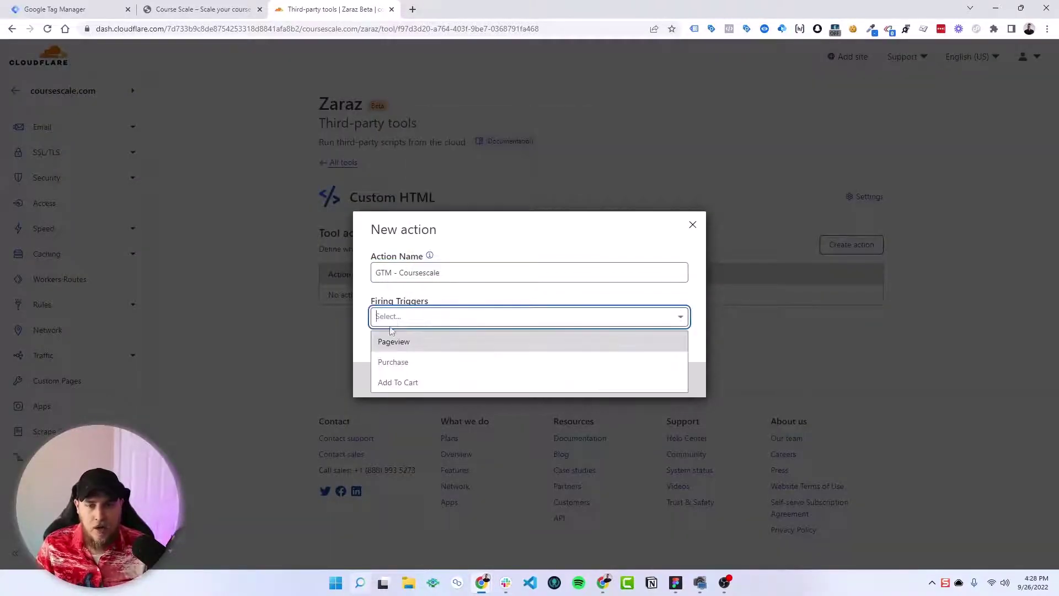
{"action": "left_click", "coordinate": [390, 341]}
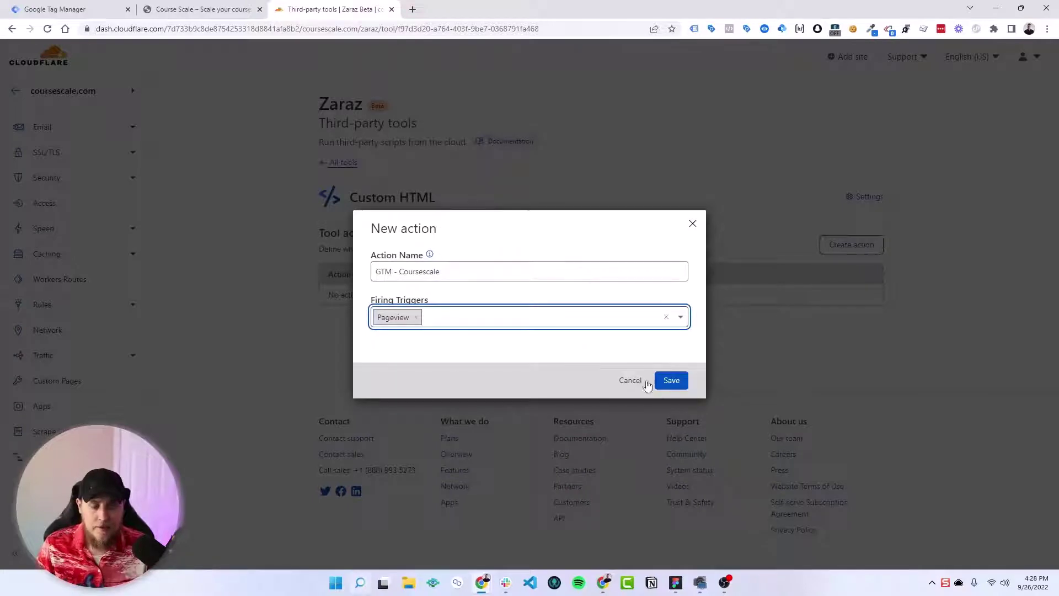
{"action": "left_click", "coordinate": [676, 384]}
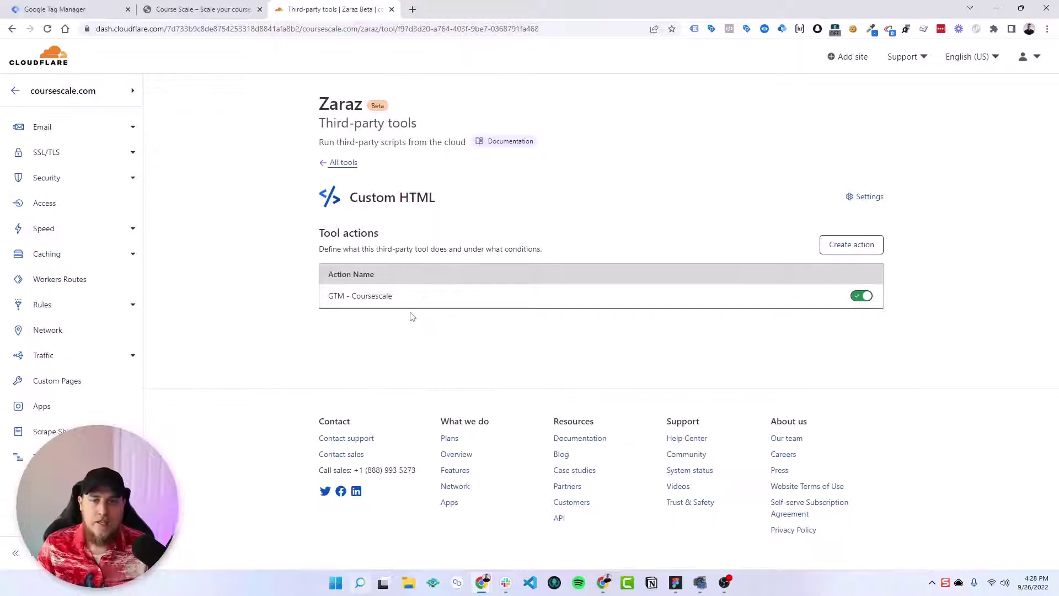
Open the GTM - Coursescale action and add an HTML Code field to it
{"action": "left_click", "coordinate": [385, 295]}
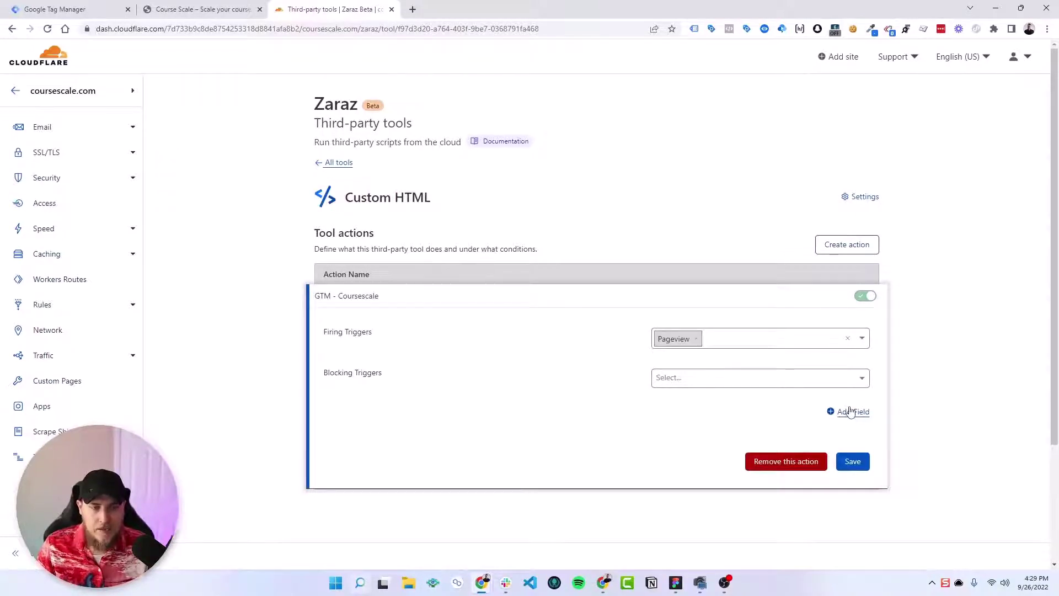
{"action": "left_click", "coordinate": [851, 411]}
{"action": "left_click", "coordinate": [466, 309]}
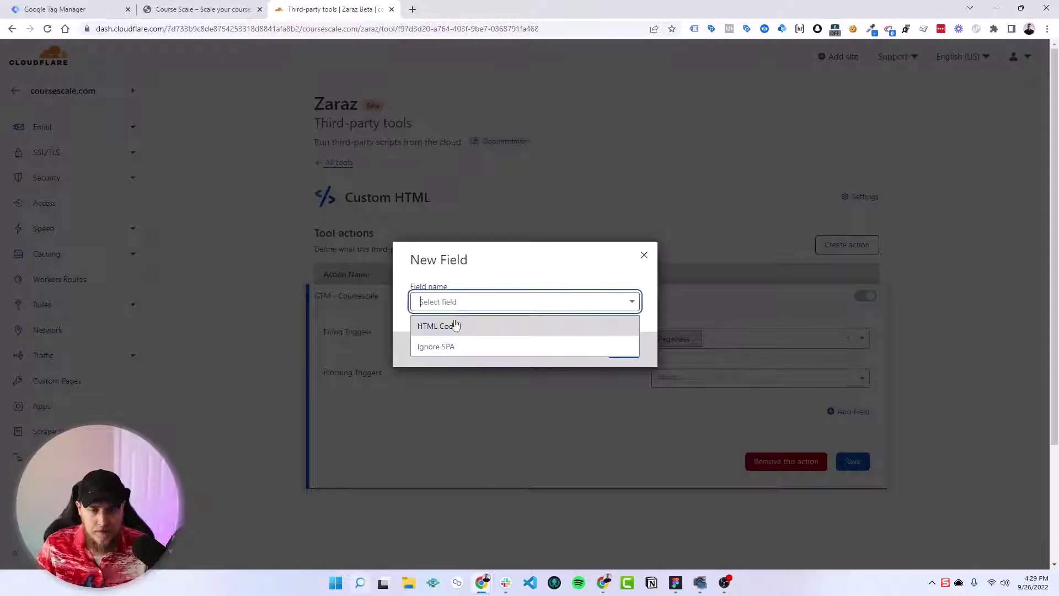
{"action": "left_click", "coordinate": [454, 328]}
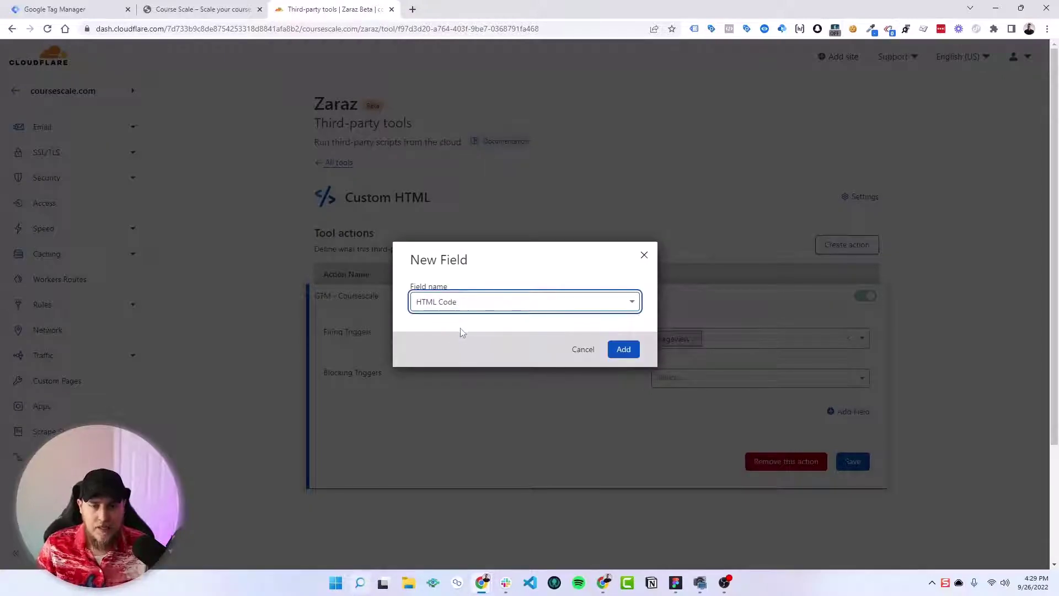
{"action": "left_click", "coordinate": [622, 349]}
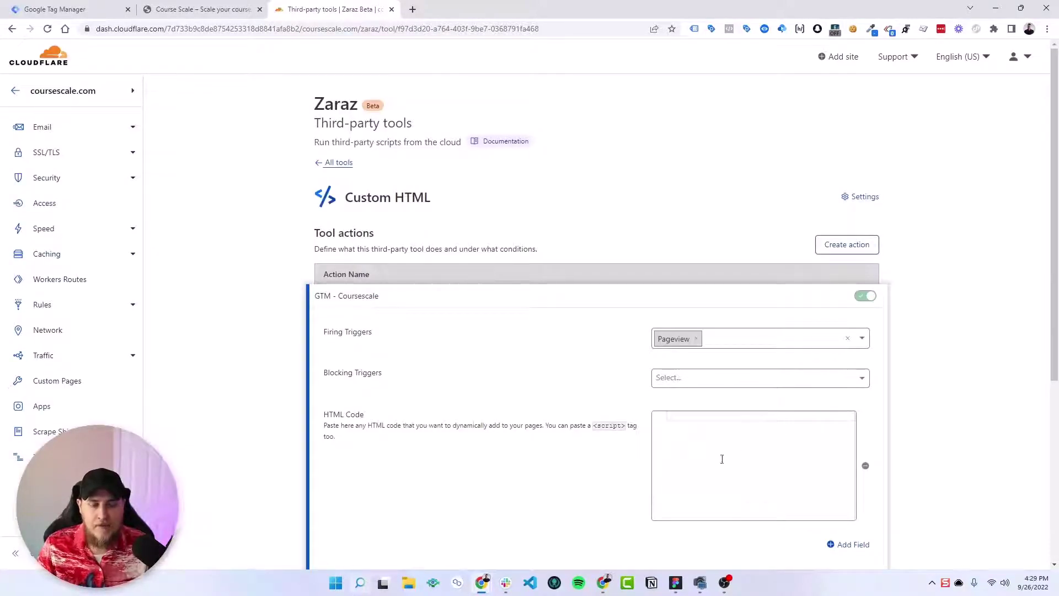
Paste the copied Google Tag Manager head snippet as the action's HTML code, compare it with the original, and save the action
{"action": "type", "text": "<!-- Google Tag Manager --> <script>(function(w,d,s,l,i){w[l]=w[l]||[];w[l].push({'gtm.start': new Date().getTime(),event:'gtm.js'});var f=d.getElementsByTagName(s)[0], j=d.createElement(s),dl=l!='dataLayer'?'&l='+l:'';j.async=true;j.src= 'https://www.googletagmanager.com/gtm.js?id='+i+dl;f.parentNode.insertBefore(j,f); })(window,document,'script','dataLayer','GTM-TXNNDRR');</script> <!-- End Google Tag Manager -->"}
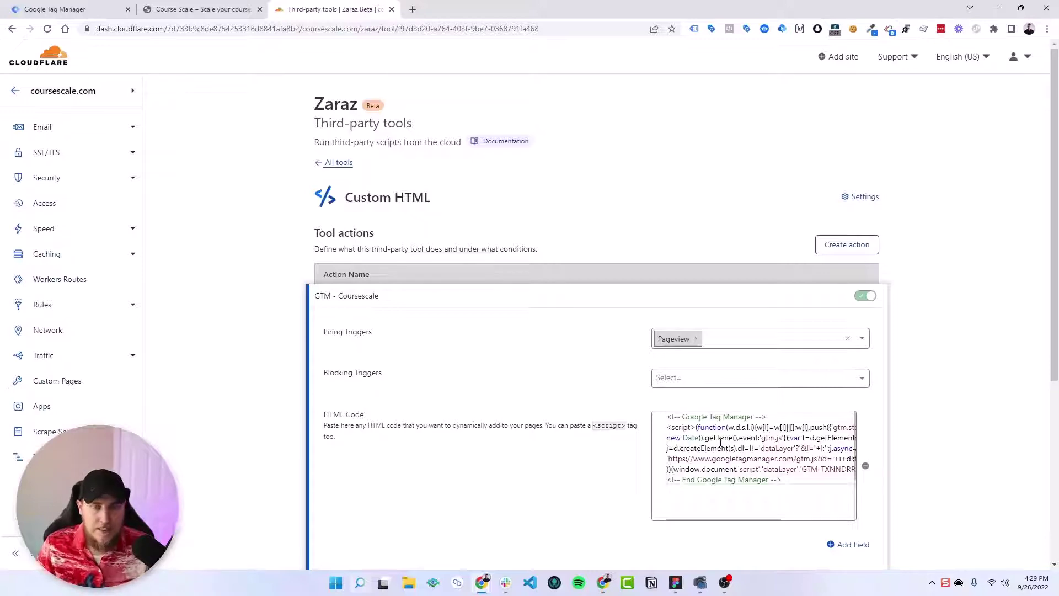
{"action": "left_click", "coordinate": [56, 8]}
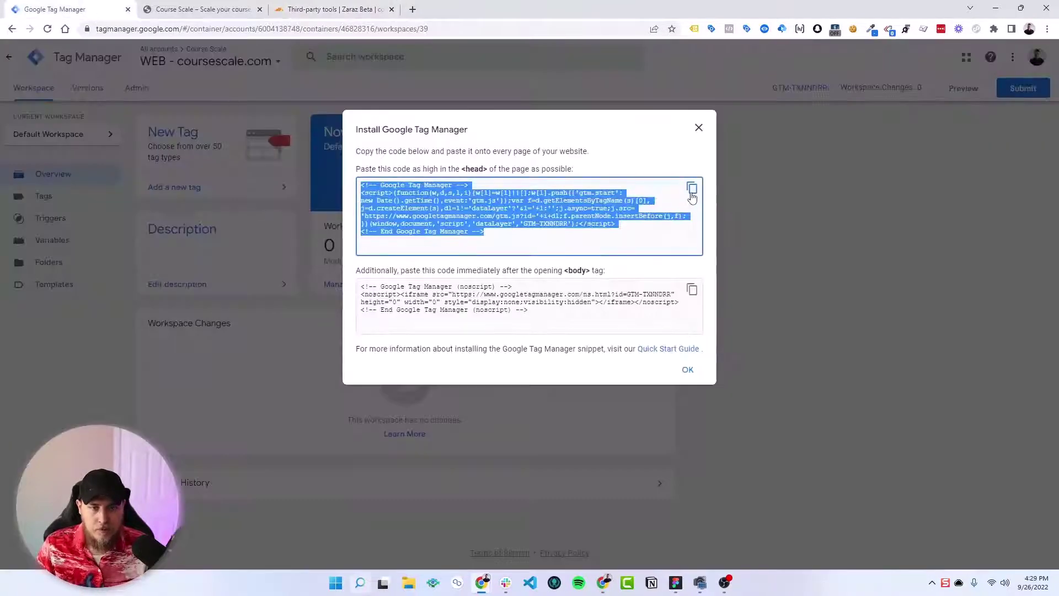
{"action": "left_click", "coordinate": [356, 8]}
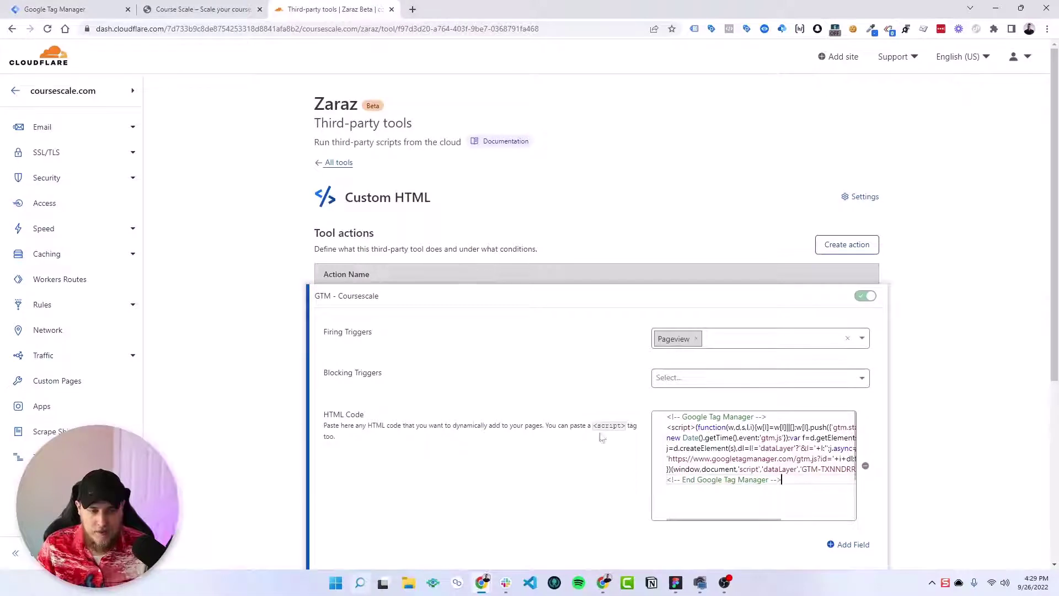
{"action": "scroll", "coordinate": [601, 437], "scroll_direction": "down", "scroll_amount": 3}
{"action": "left_click", "coordinate": [853, 411]}
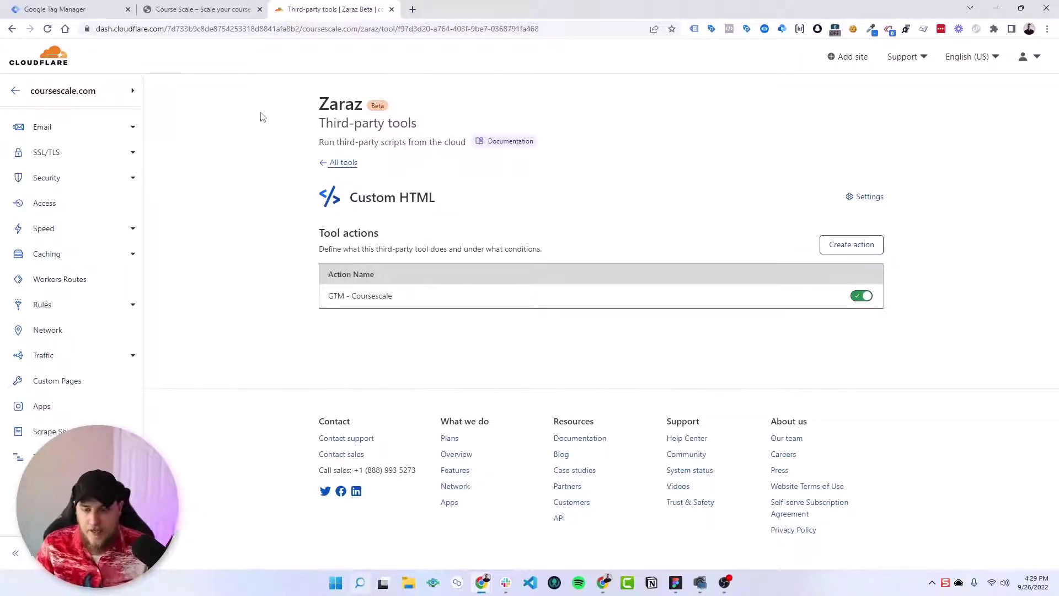
Reload the coursescale.com shop page and inspect each gtm.js match in its elements
{"action": "left_click", "coordinate": [203, 9]}
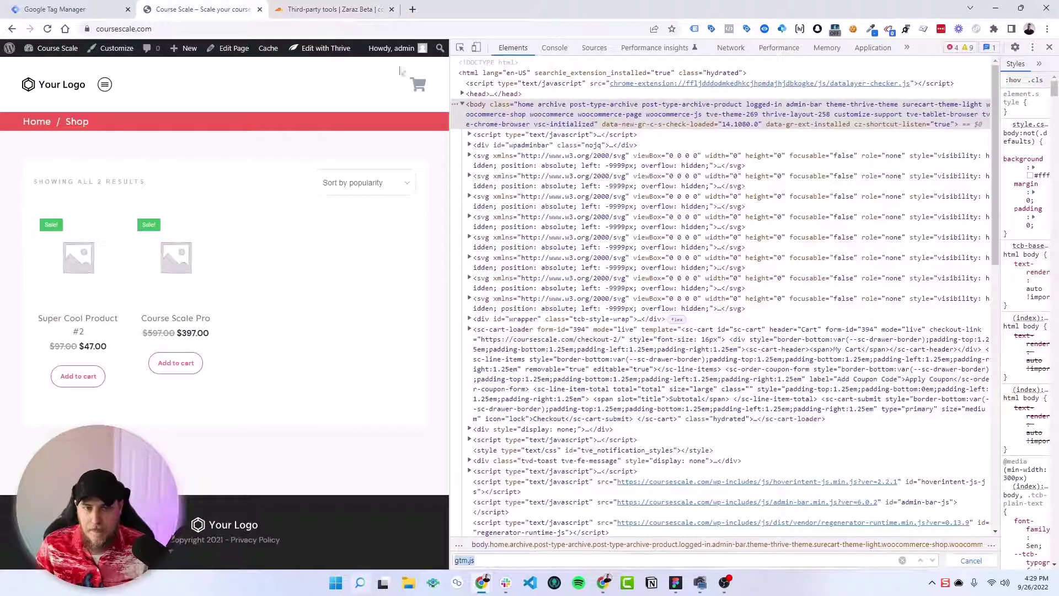
{"action": "key", "text": "ctrl+r"}
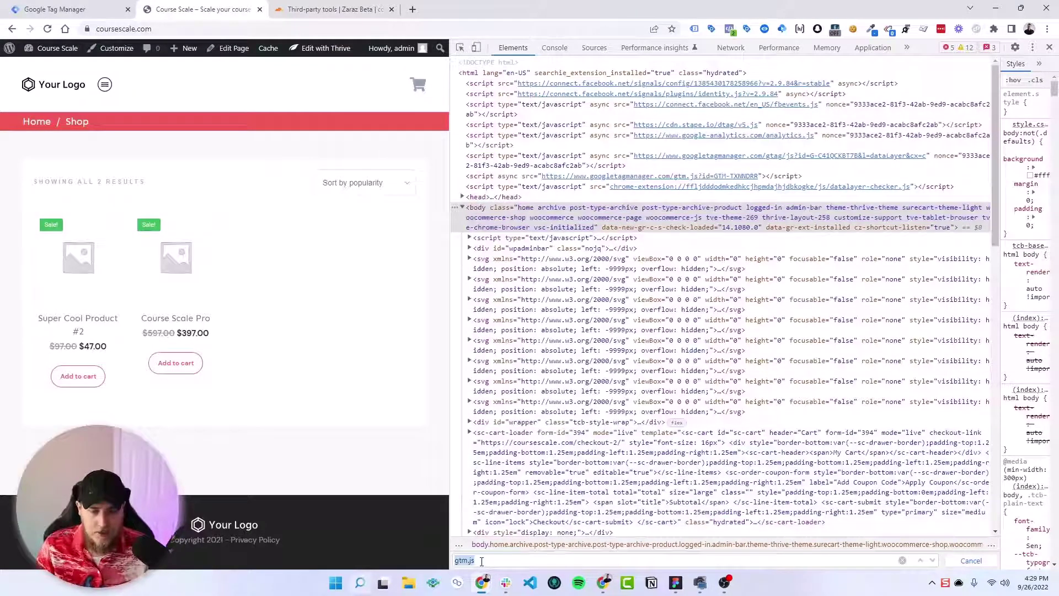
{"action": "left_click", "coordinate": [507, 563]}
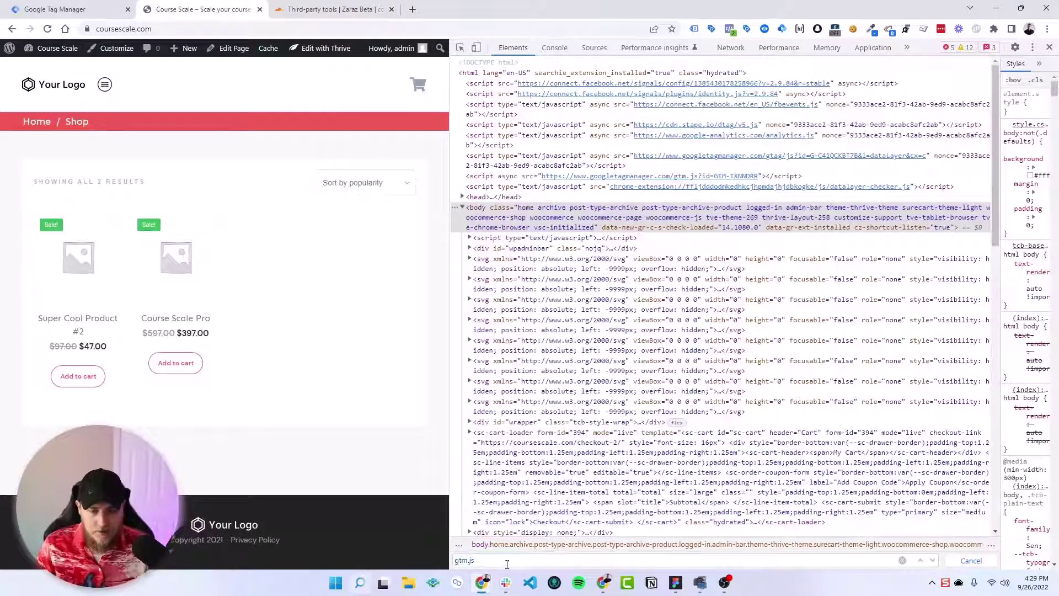
{"action": "key", "text": "Return"}
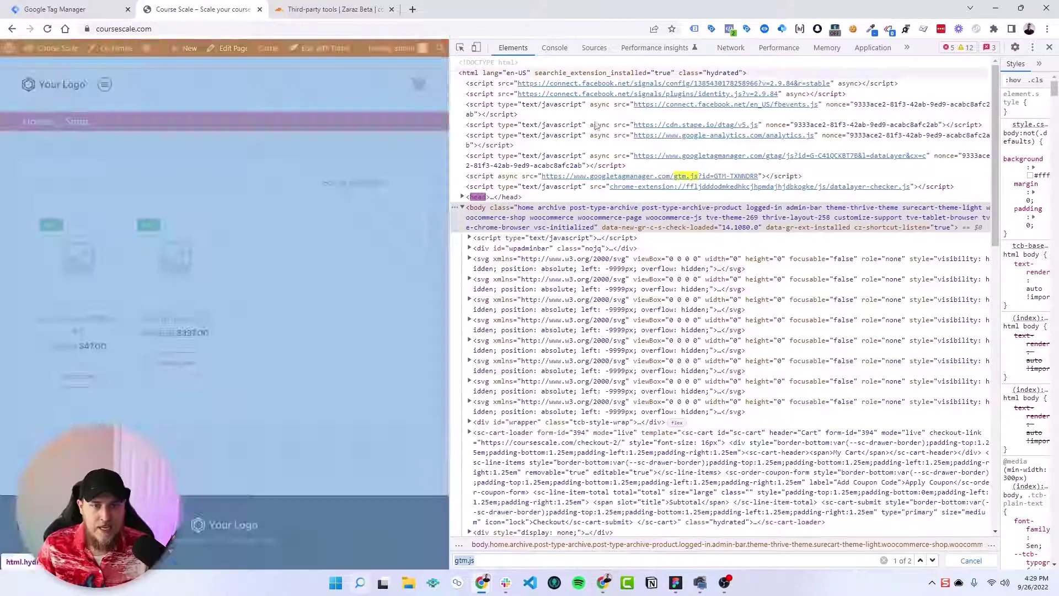
{"action": "left_click", "coordinate": [508, 177]}
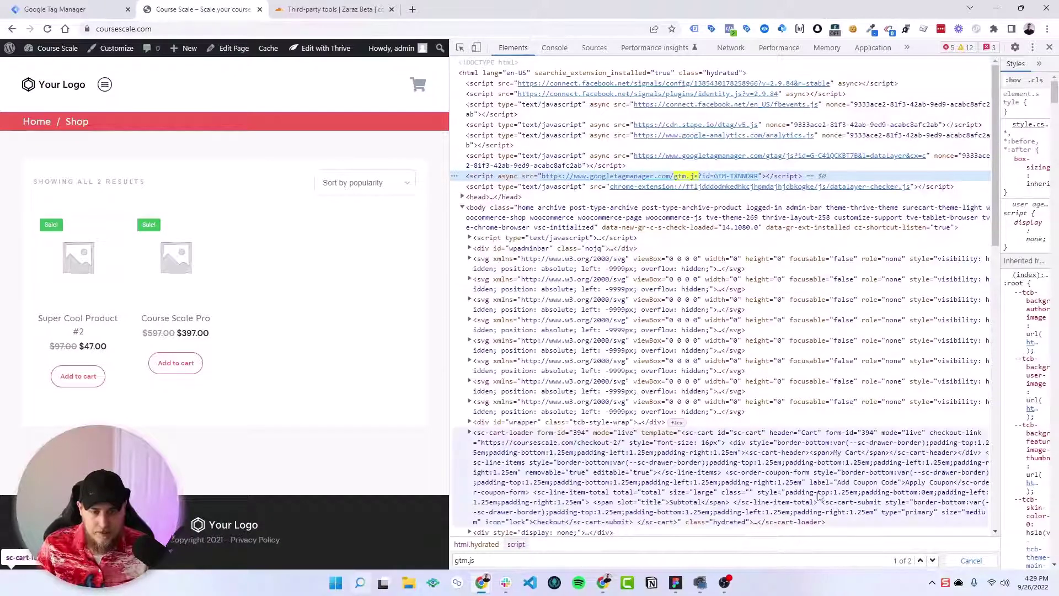
{"action": "key", "text": "Return"}
{"action": "left_click", "coordinate": [731, 527]}
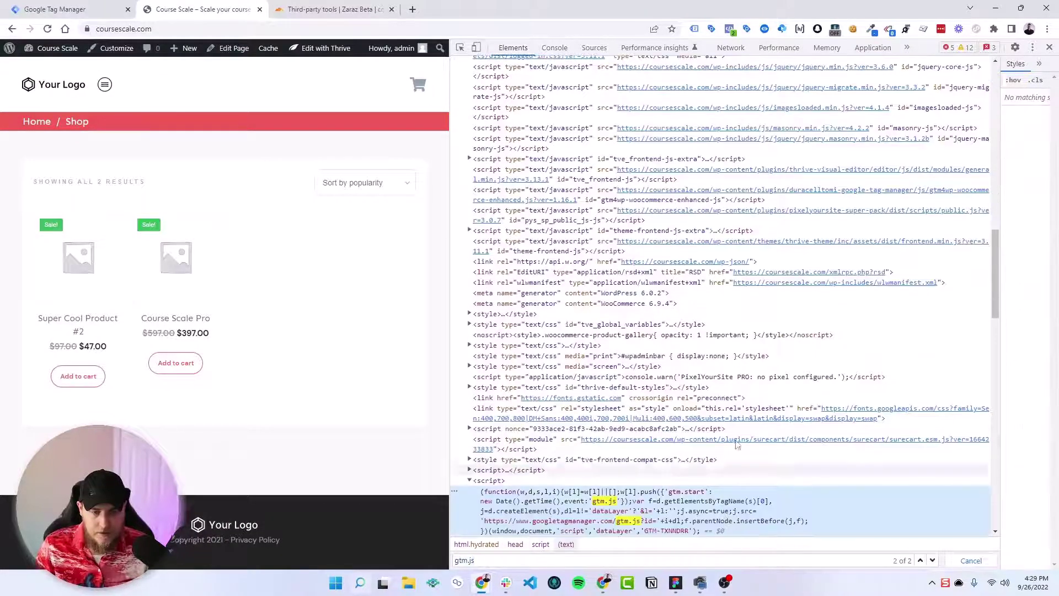
{"action": "scroll", "coordinate": [642, 331], "scroll_direction": "down", "scroll_amount": 4}
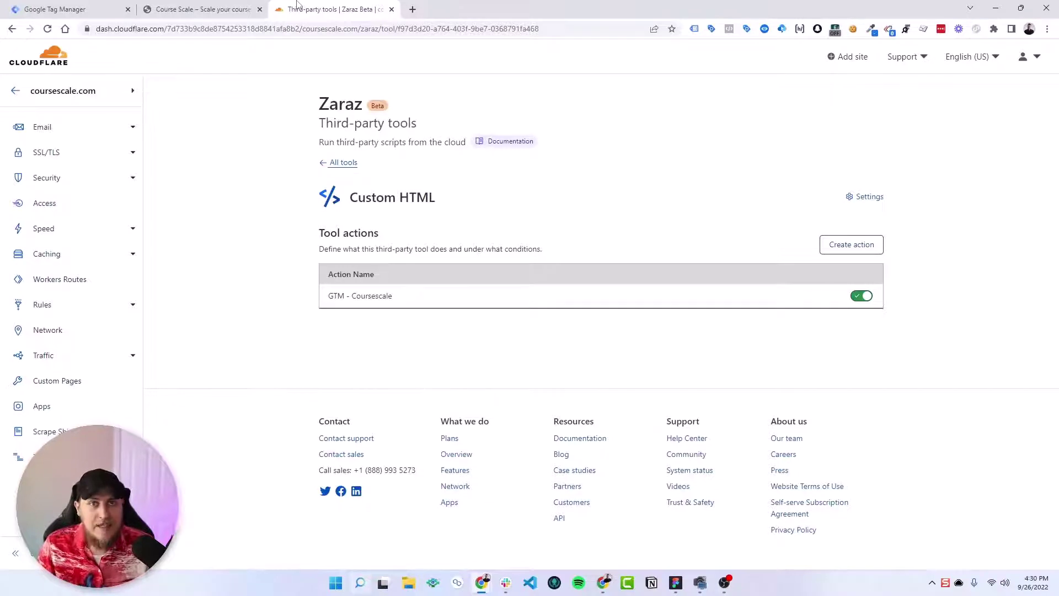
Open the site's WordPress dashboard and search its elements for the gtm.js snippet
{"action": "left_click", "coordinate": [225, 7]}
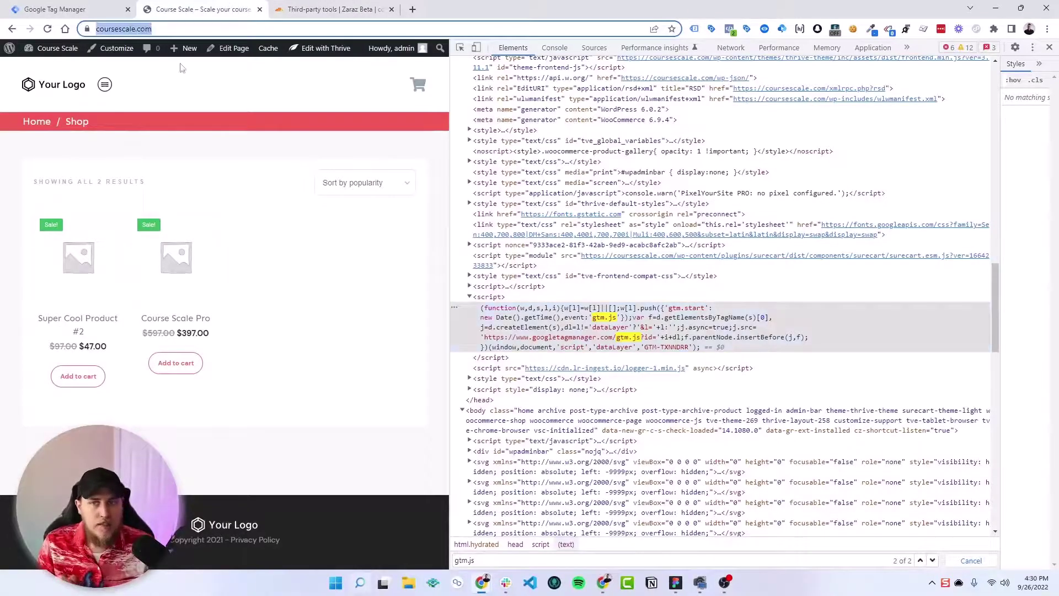
{"action": "left_click", "coordinate": [245, 86]}
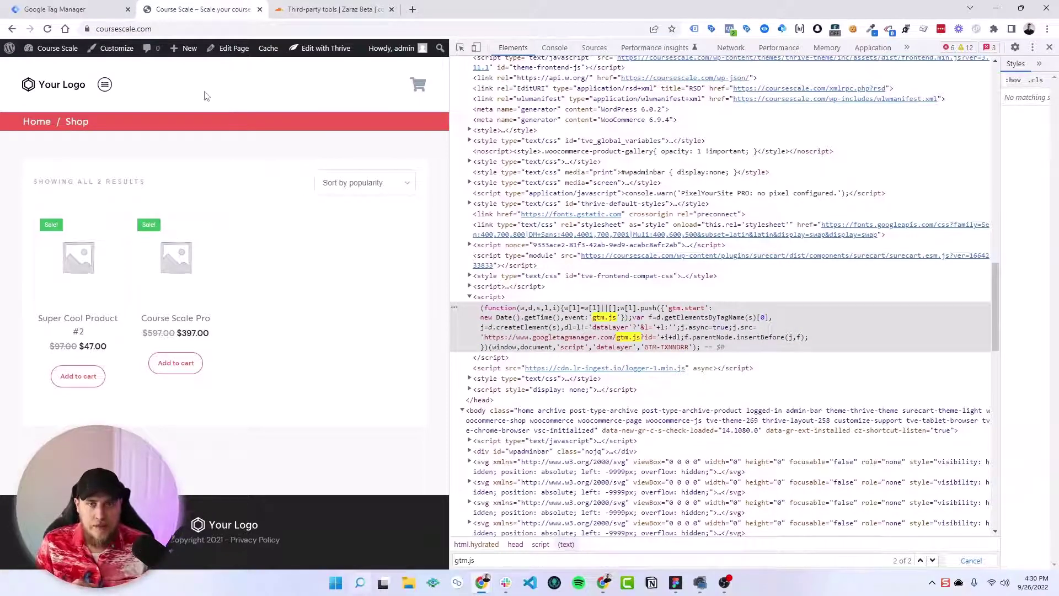
{"action": "mouse_move", "coordinate": [58, 49]}
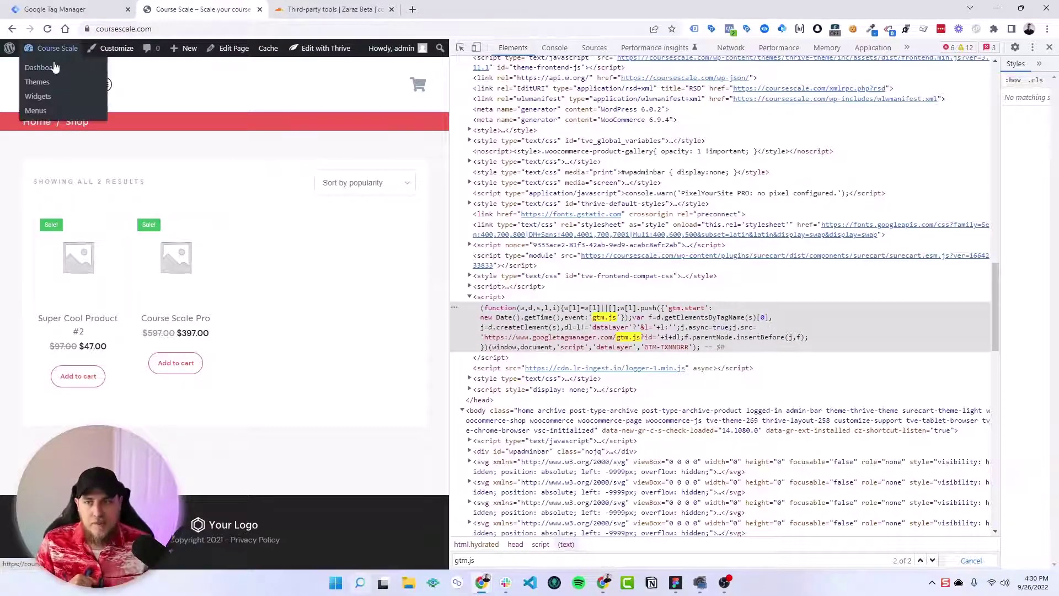
{"action": "left_click", "coordinate": [55, 67]}
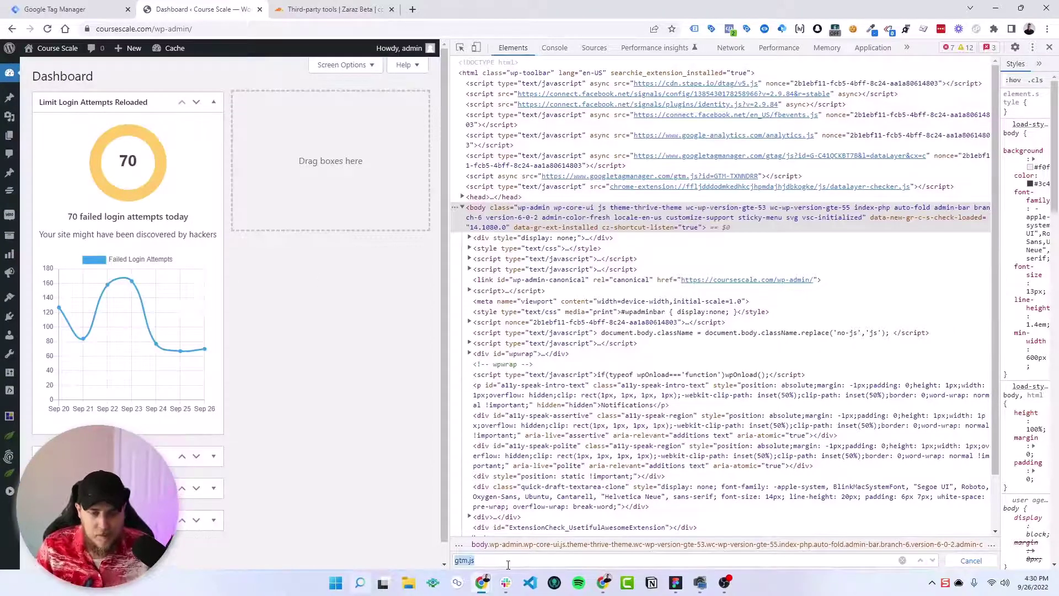
{"action": "left_click", "coordinate": [508, 560]}
{"action": "key", "text": "ctrl+a"}
{"action": "key", "text": "Return"}
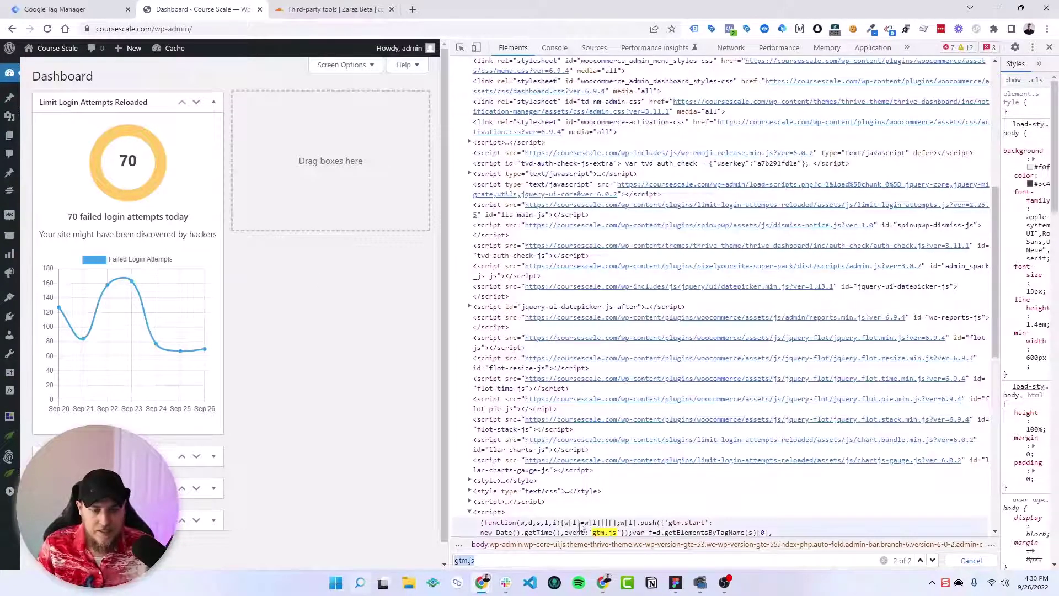
{"action": "scroll", "coordinate": [712, 353], "scroll_direction": "down", "scroll_amount": 4}
{"action": "left_click", "coordinate": [714, 344]}
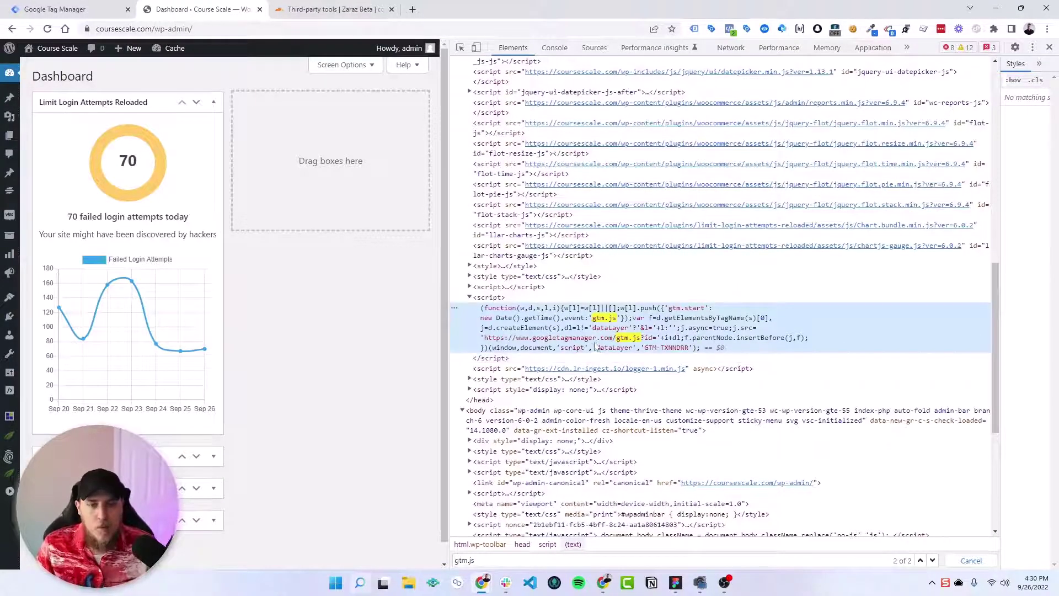
Return to Zaraz in Cloudflare and examine which blocking triggers the GTM - Coursescale action offers
{"action": "left_click", "coordinate": [333, 11]}
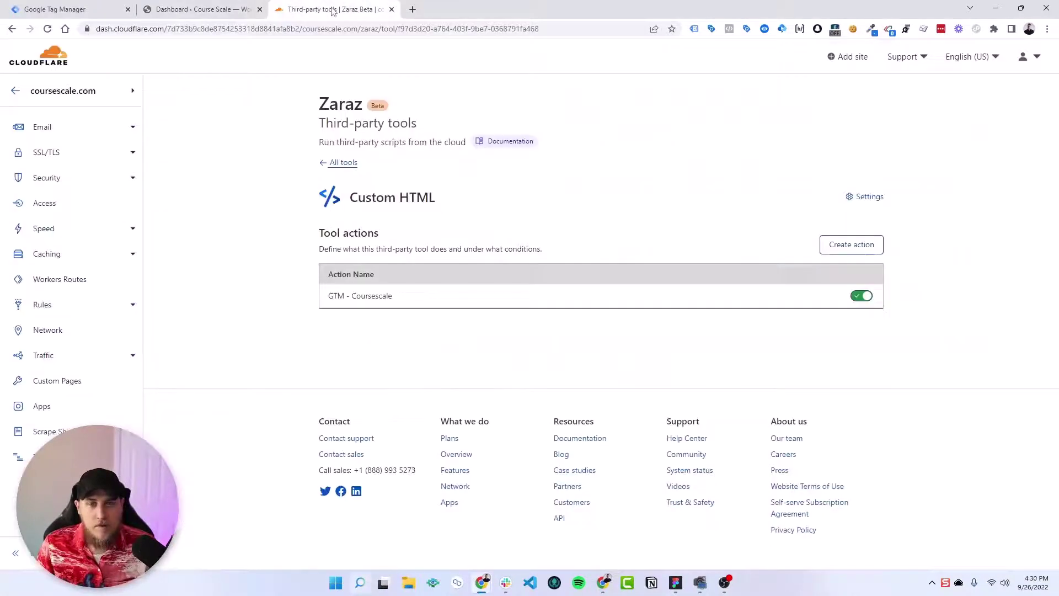
{"action": "left_click", "coordinate": [365, 298]}
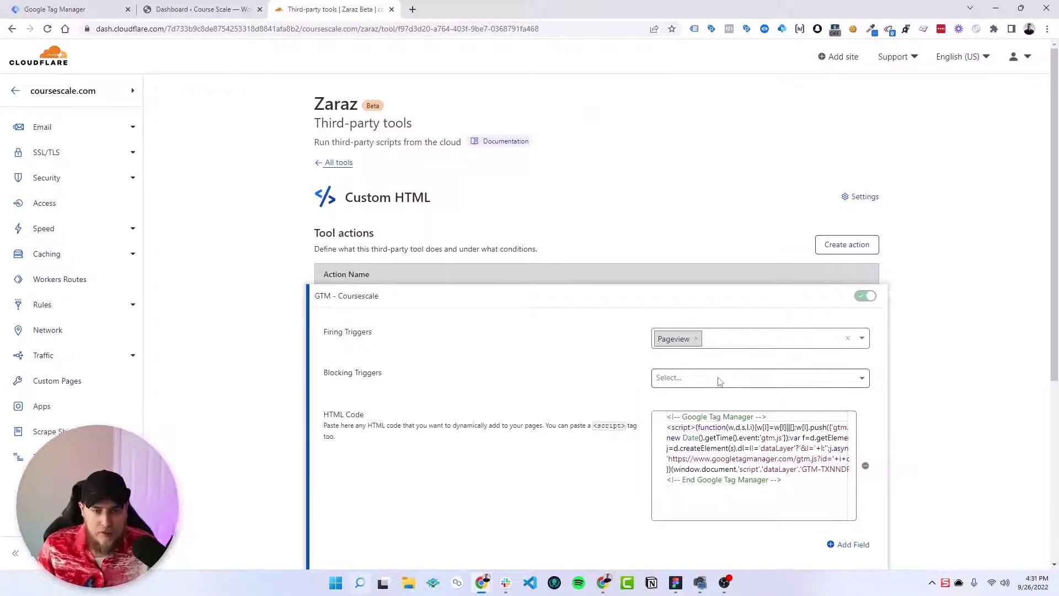
{"action": "left_click", "coordinate": [758, 385]}
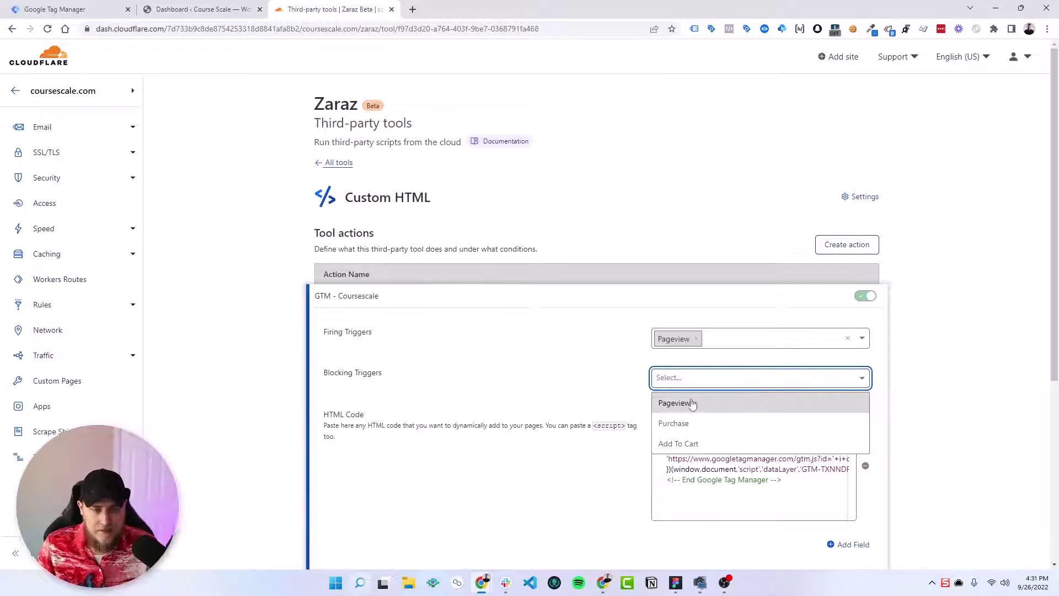
{"action": "left_click", "coordinate": [607, 395]}
{"action": "left_click", "coordinate": [670, 379]}
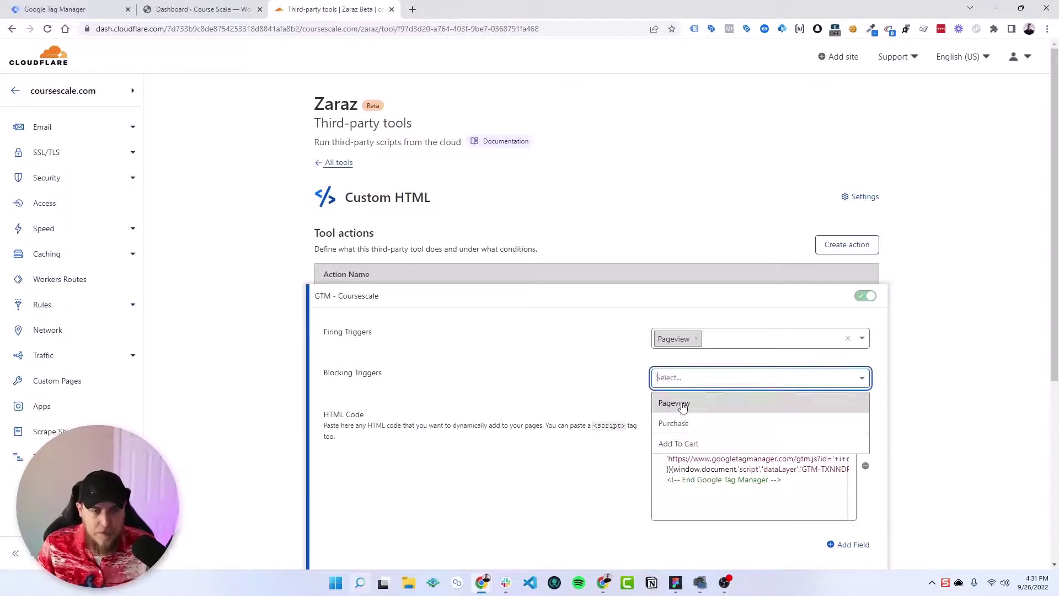
{"action": "left_click", "coordinate": [573, 402]}
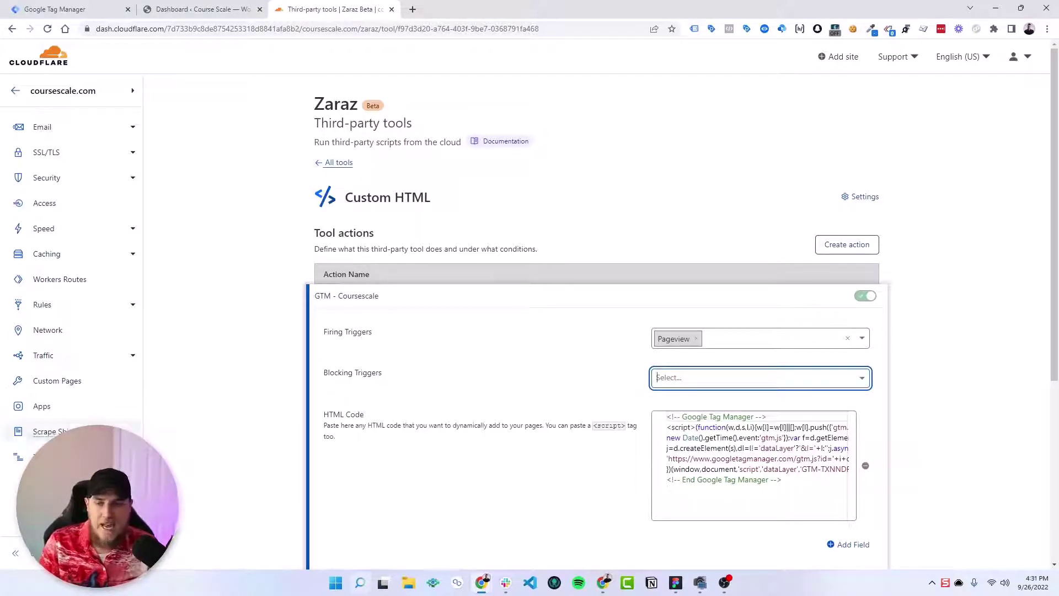
Start a new Zaraz trigger named Block - Admin Pages
{"action": "left_click", "coordinate": [41, 457]}
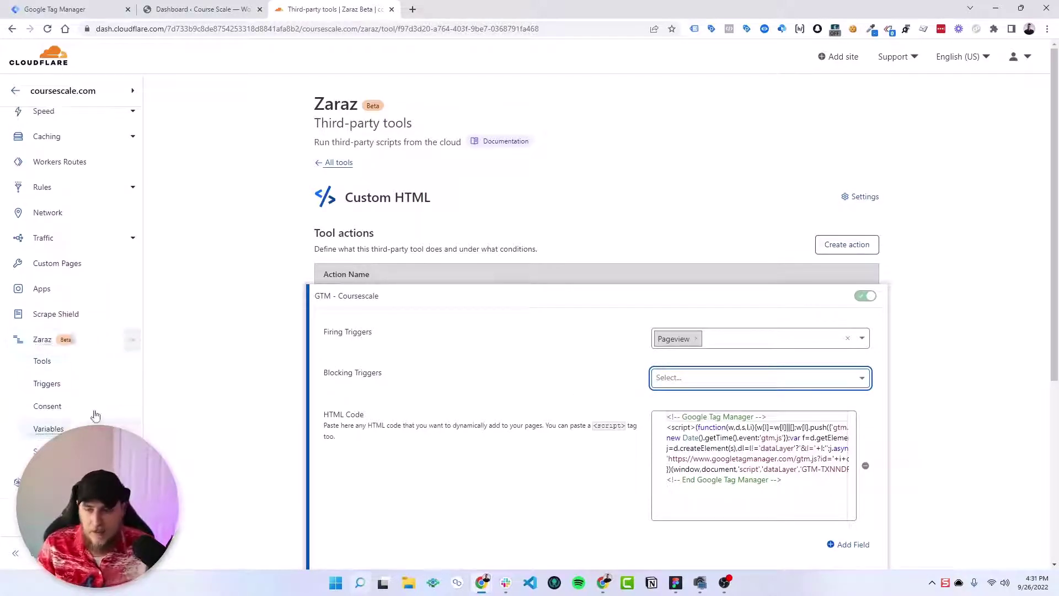
{"action": "left_click", "coordinate": [48, 385]}
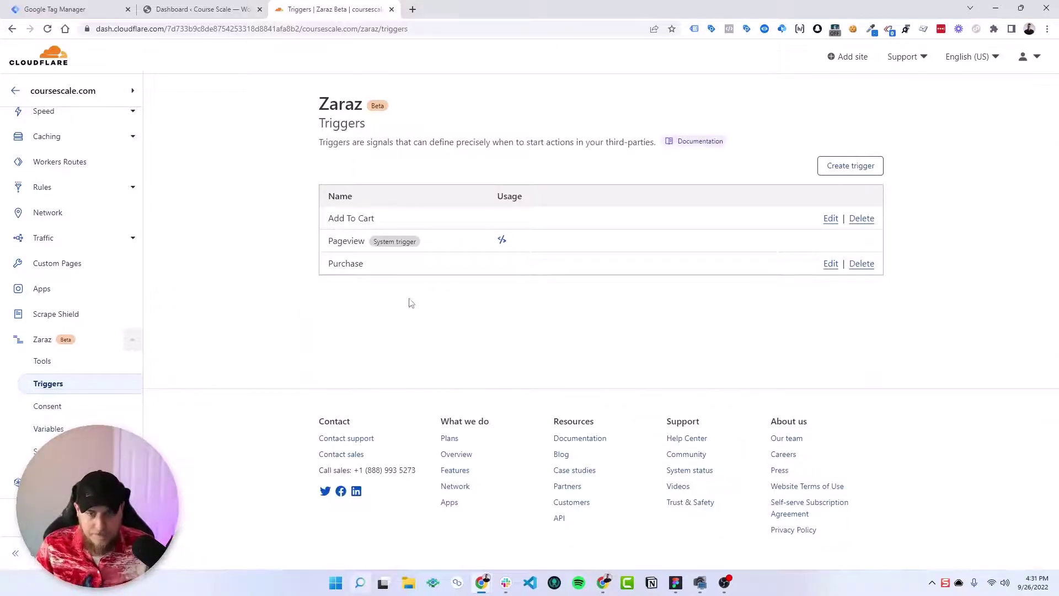
{"action": "left_click", "coordinate": [844, 170]}
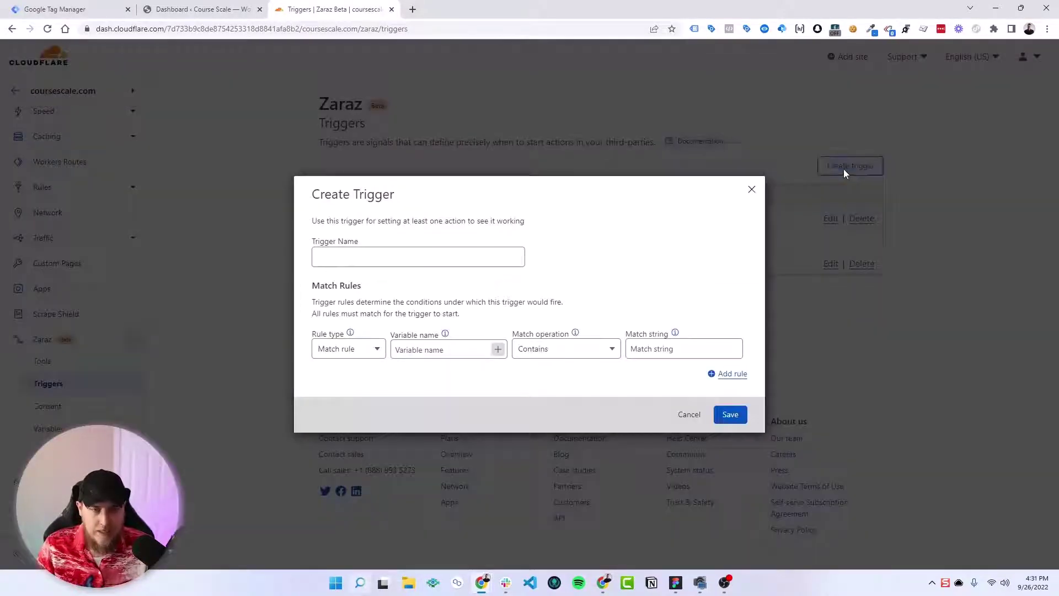
{"action": "left_click", "coordinate": [343, 261]}
{"action": "type", "text": "Block - Admin Pages"}
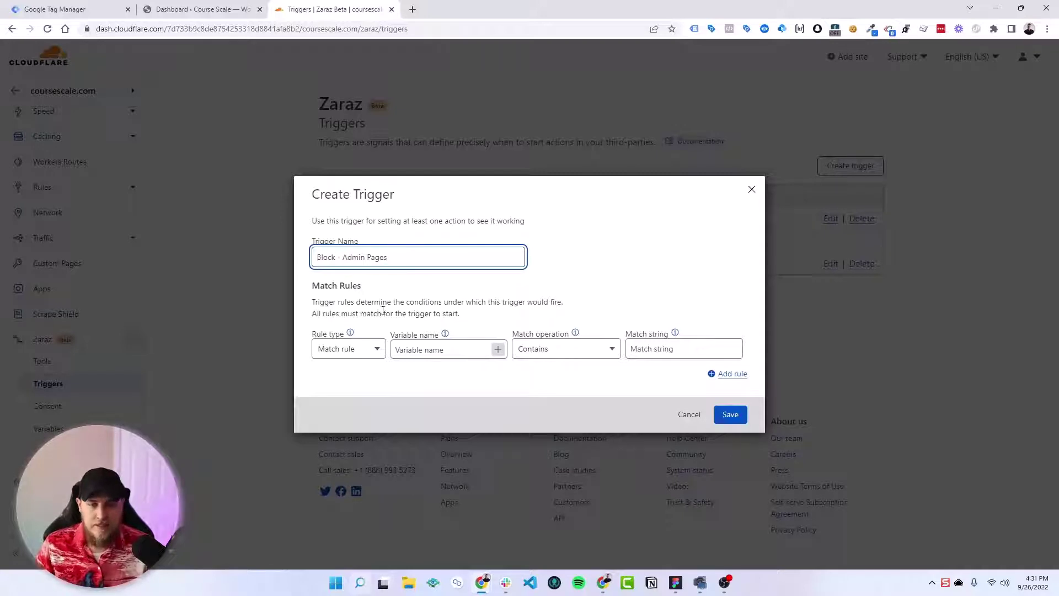
Give the trigger a Match rule that uses the URL pathname variable
{"action": "left_click", "coordinate": [344, 353]}
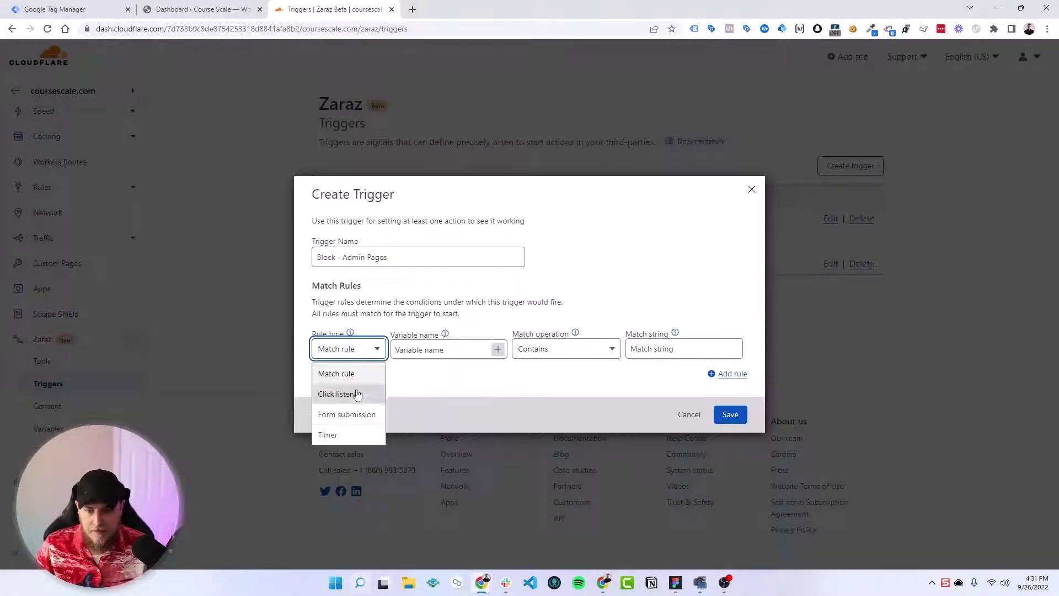
{"action": "left_click", "coordinate": [367, 373]}
{"action": "right_click", "coordinate": [457, 350]}
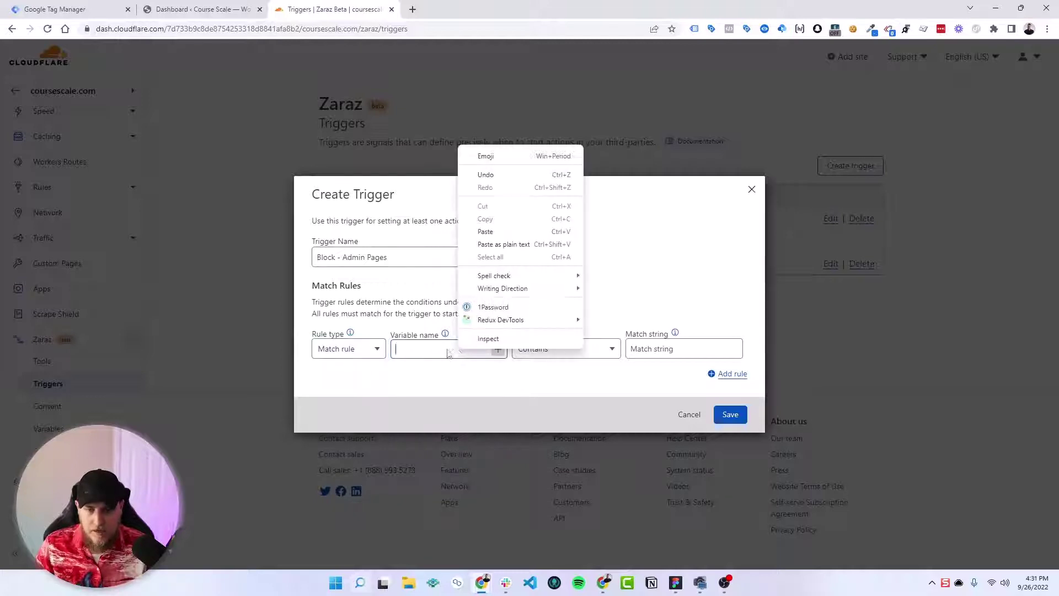
{"action": "left_click", "coordinate": [496, 350]}
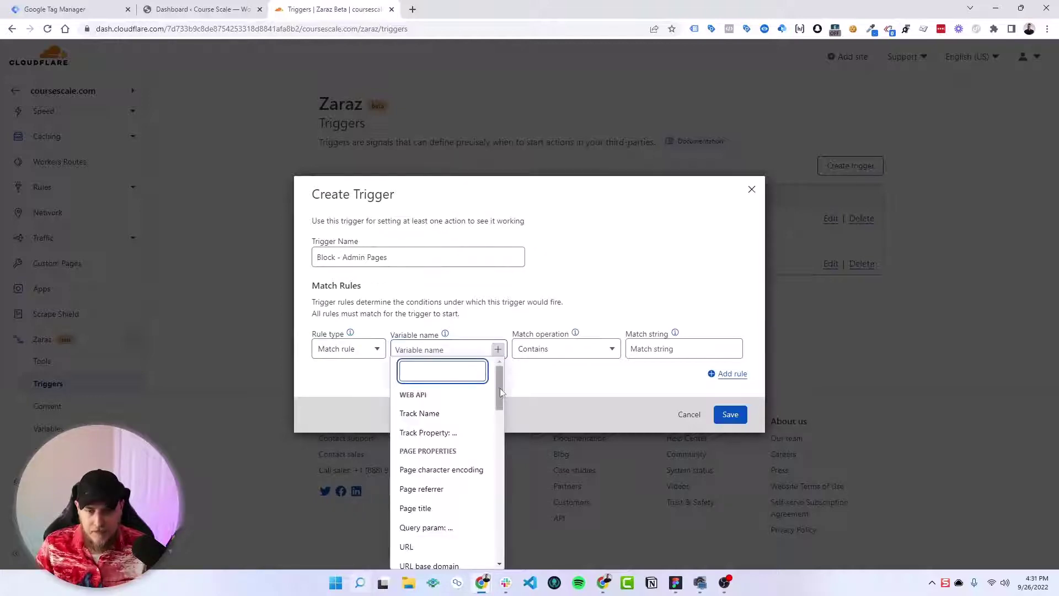
{"action": "left_click_drag", "start_coordinate": [501, 383], "coordinate": [502, 396]}
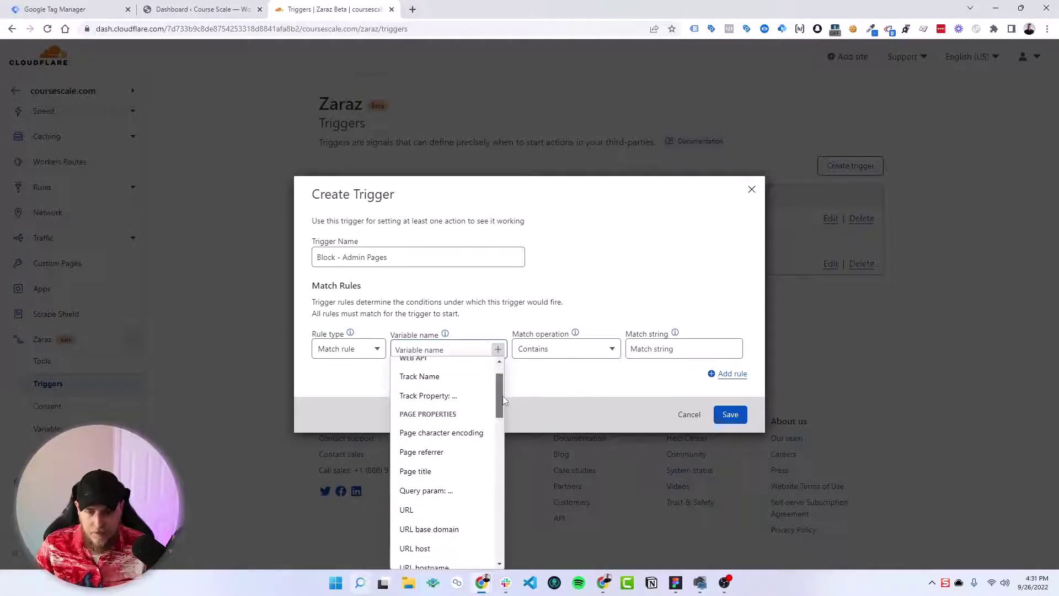
{"action": "left_click_drag", "start_coordinate": [501, 401], "coordinate": [498, 436]}
{"action": "left_click", "coordinate": [447, 465]}
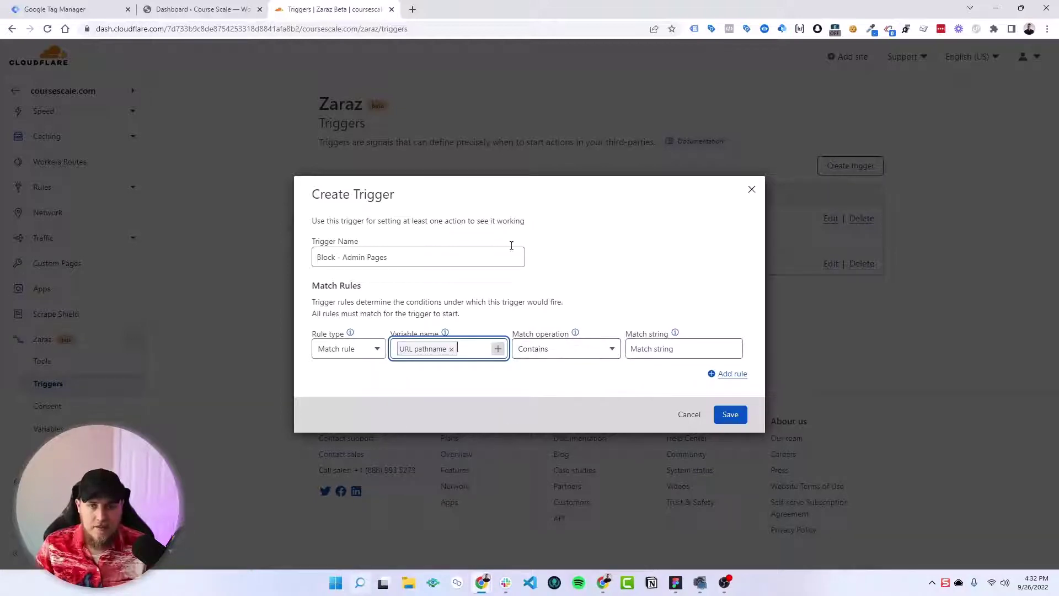
Check the admin path in the WordPress dashboard's URL, set the trigger's match string to /wp-admin/ and save the trigger
{"action": "left_click", "coordinate": [196, 9]}
{"action": "double_click", "coordinate": [196, 29]}
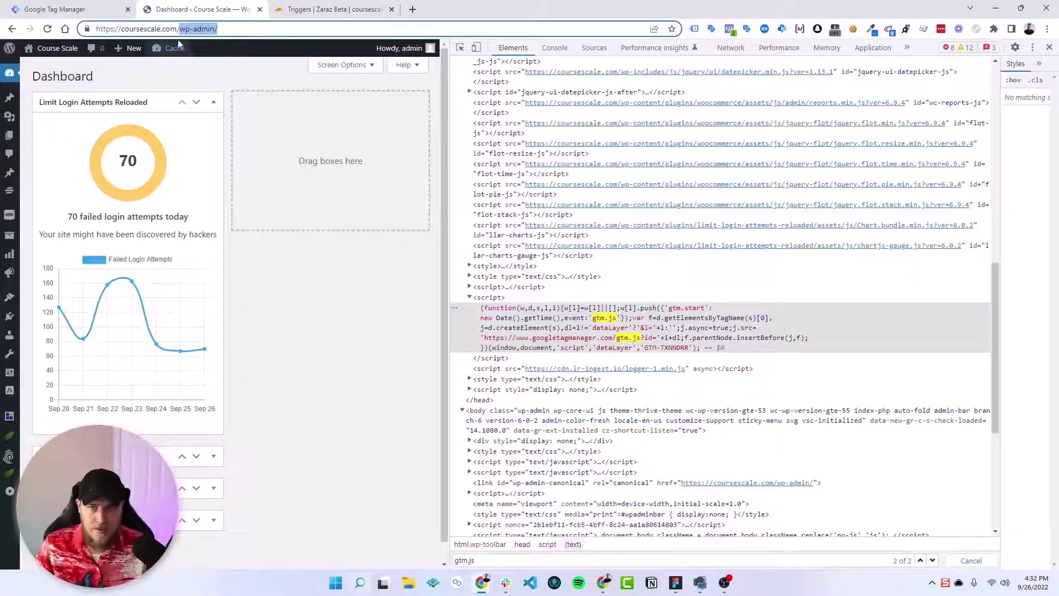
{"action": "left_click", "coordinate": [331, 10]}
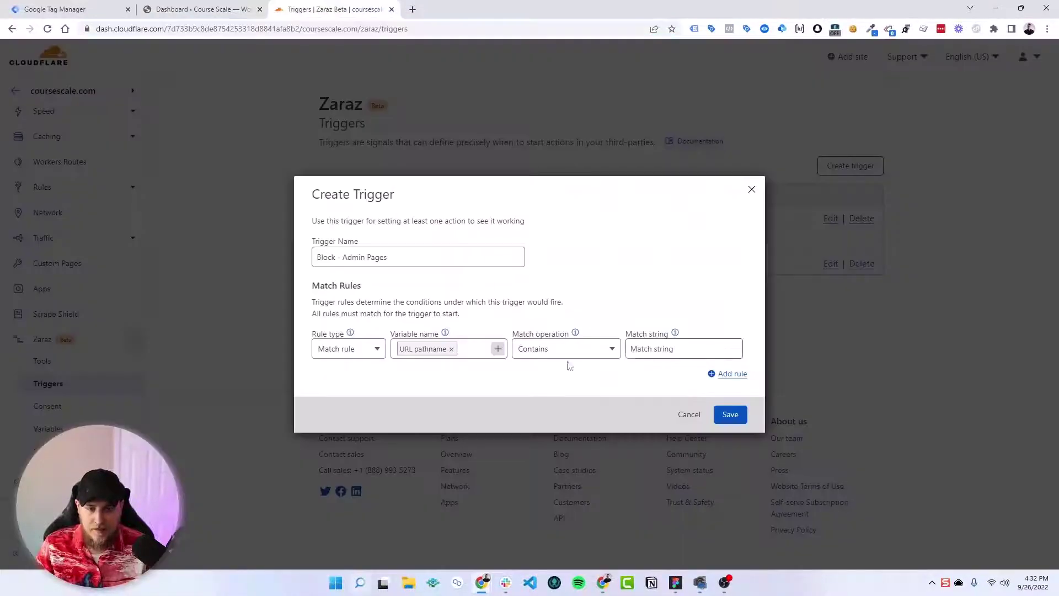
{"action": "left_click", "coordinate": [667, 347]}
{"action": "type", "text": "/wp-admin"}
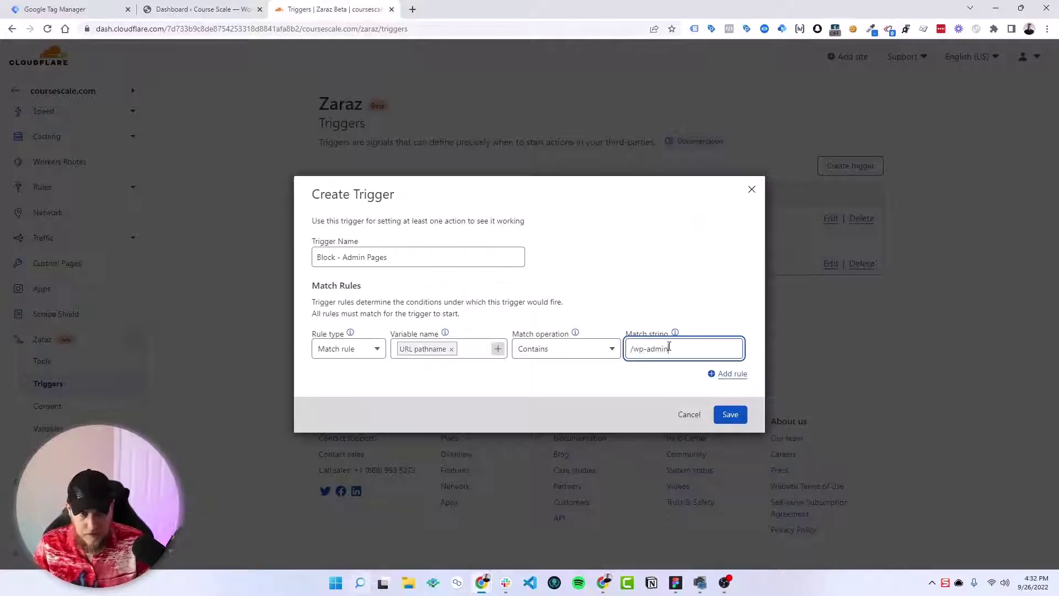
{"action": "type", "text": "/"}
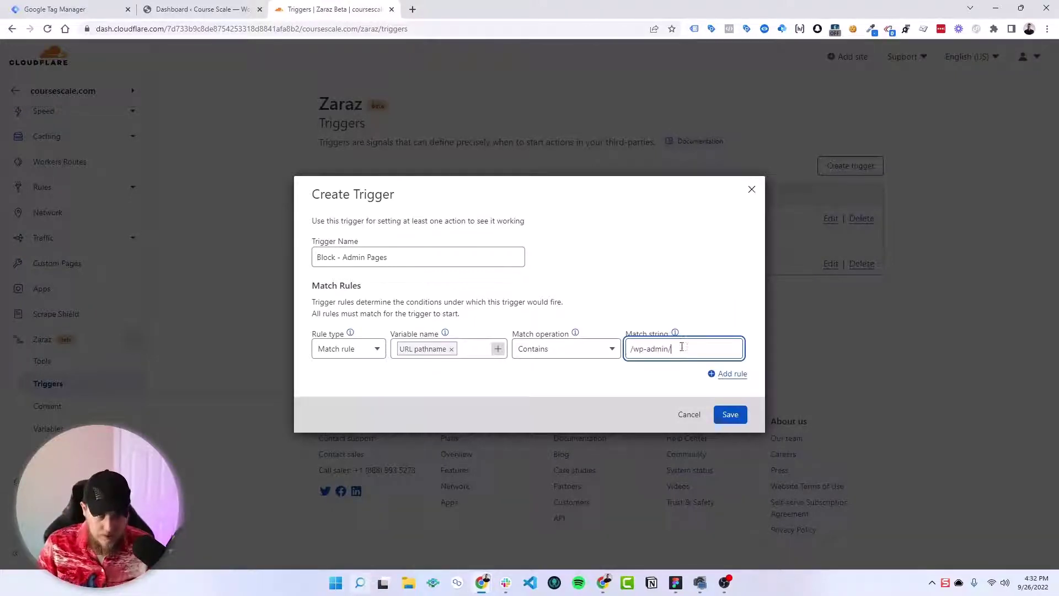
{"action": "left_click", "coordinate": [726, 415]}
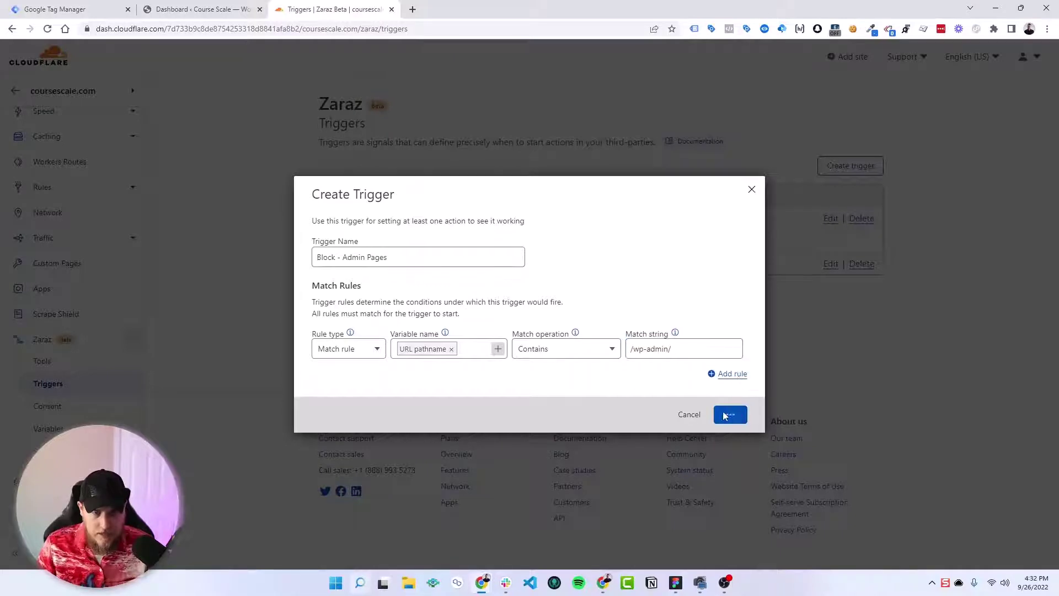
{"action": "left_click_drag", "start_coordinate": [341, 243], "coordinate": [406, 242]}
Add Block - Admin Pages as a blocking trigger on the Custom HTML tool's GTM - Coursescale action and save the action
{"action": "left_click", "coordinate": [59, 365]}
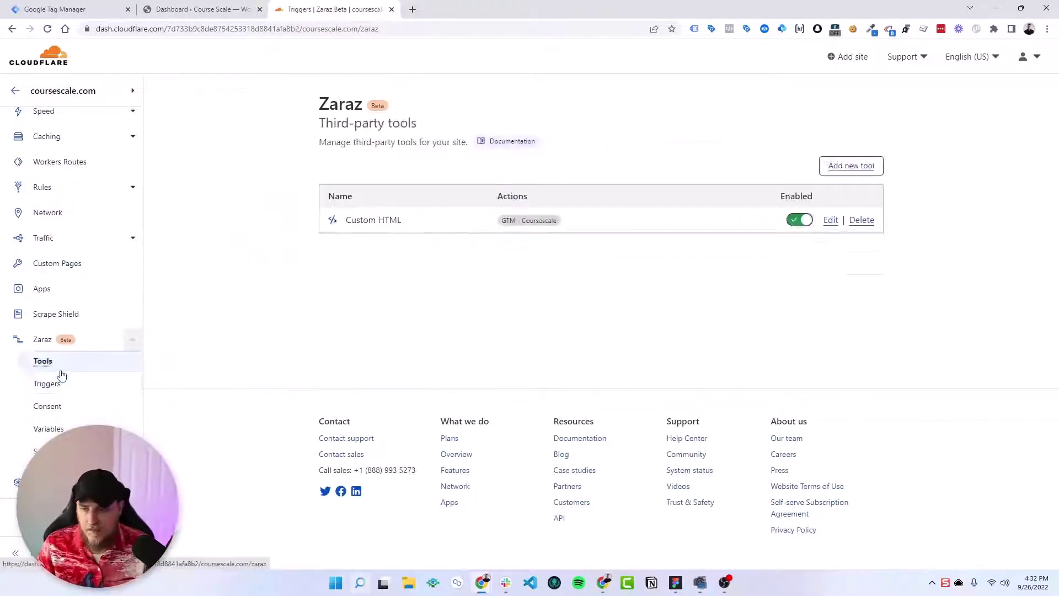
{"action": "left_click", "coordinate": [830, 220]}
{"action": "left_click", "coordinate": [354, 298]}
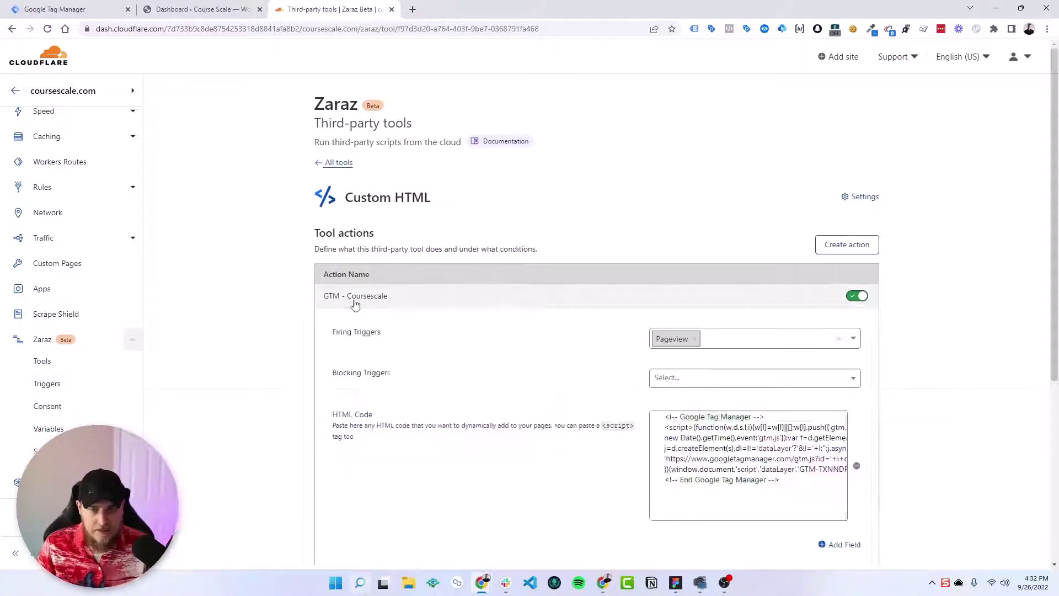
{"action": "left_click", "coordinate": [678, 379]}
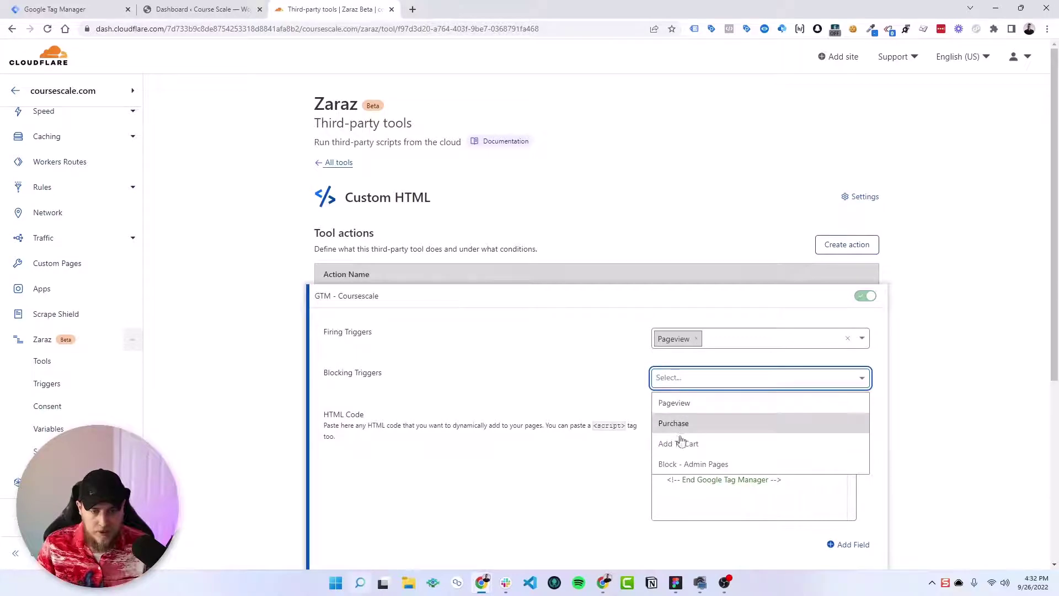
{"action": "left_click", "coordinate": [690, 464]}
{"action": "scroll", "coordinate": [789, 418], "scroll_direction": "down", "scroll_amount": 3}
{"action": "left_click", "coordinate": [854, 414]}
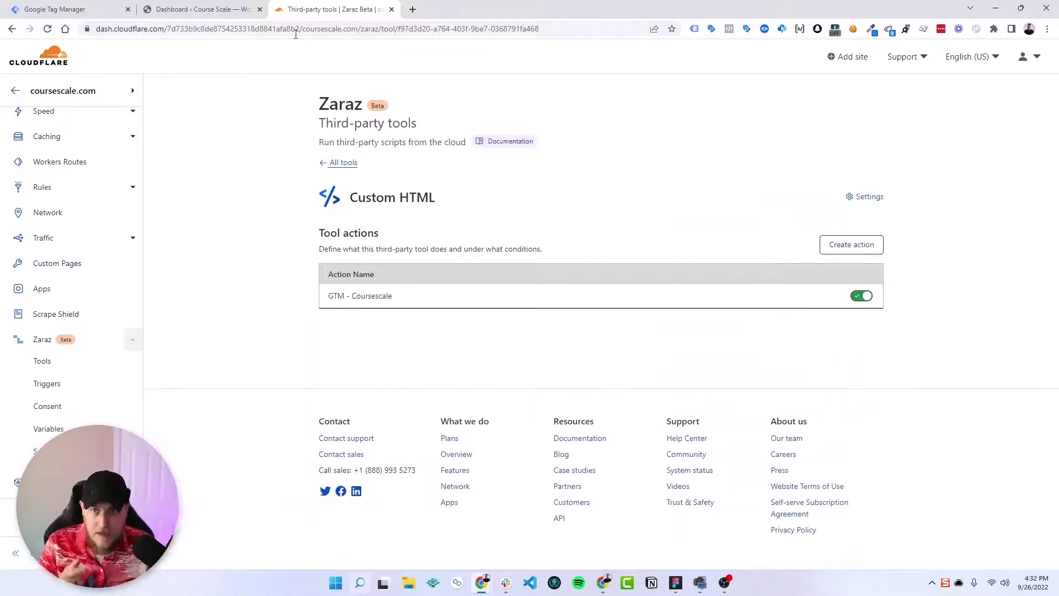
Reload the WordPress admin dashboard and search its elements for gtm.js again
{"action": "left_click", "coordinate": [251, 12]}
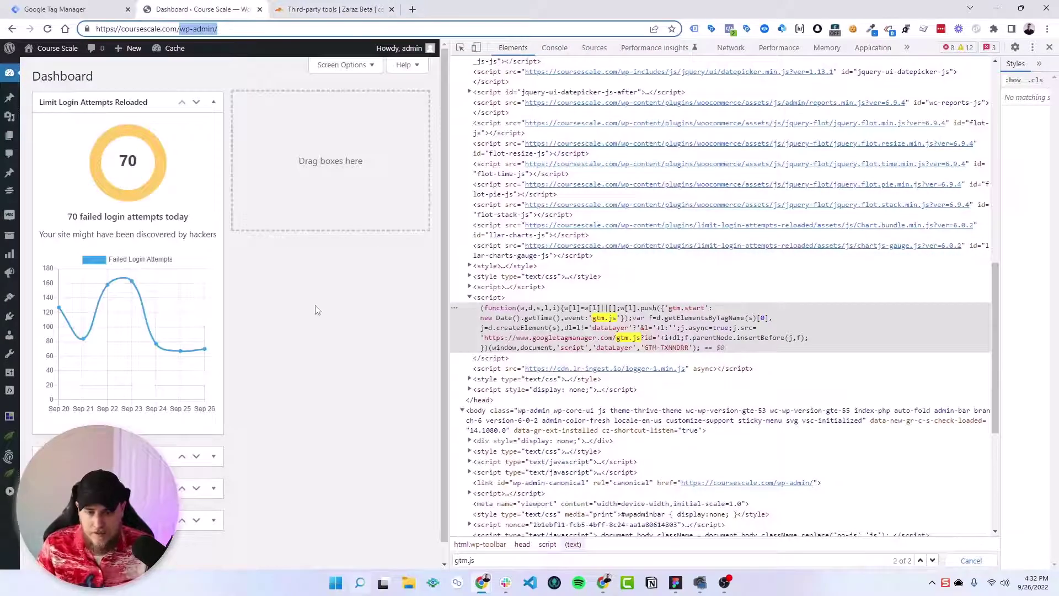
{"action": "key", "text": "Return"}
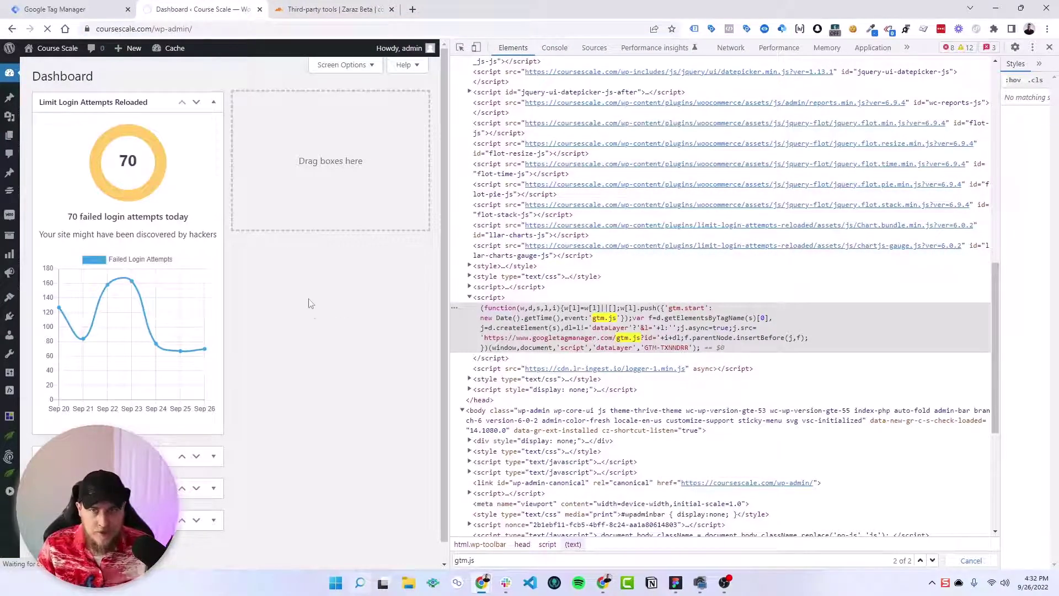
{"action": "left_click", "coordinate": [495, 561]}
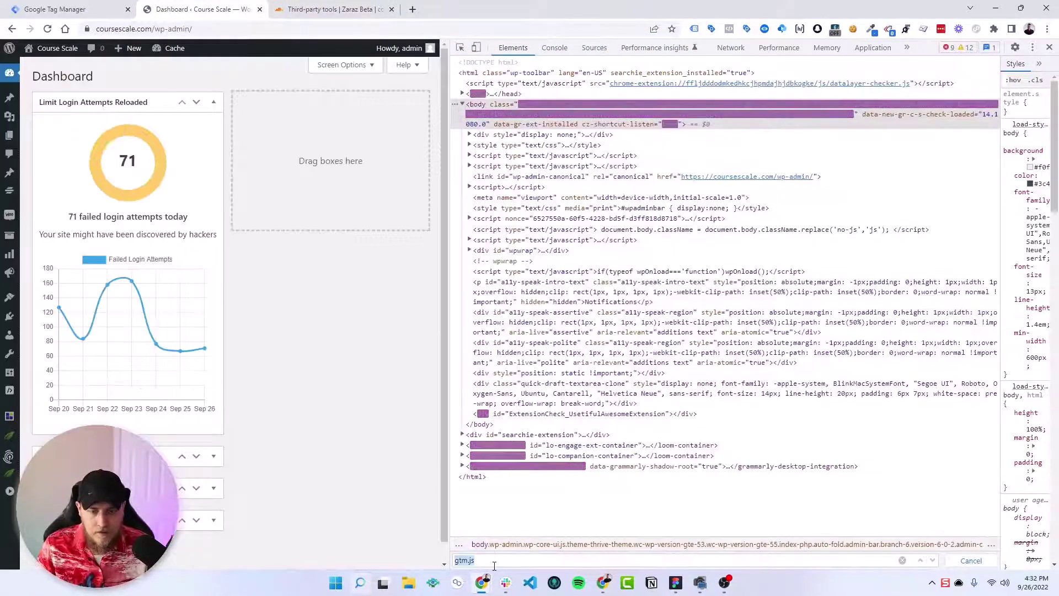